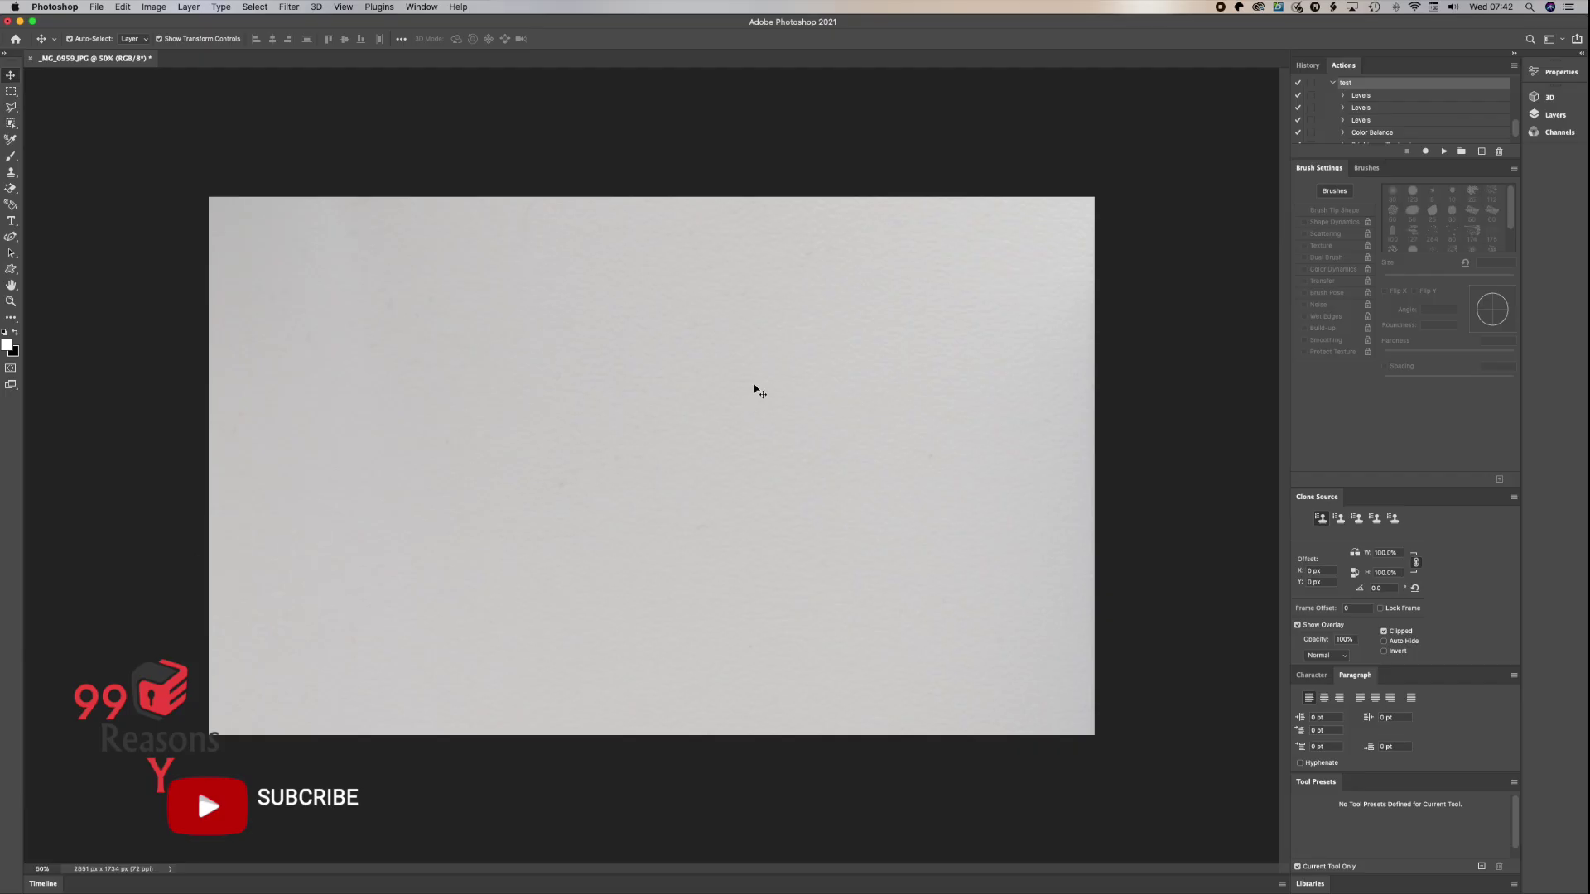
Step: Open _MG_1042.JPG from the capturestop folder inside folder A
right_click(777, 159)
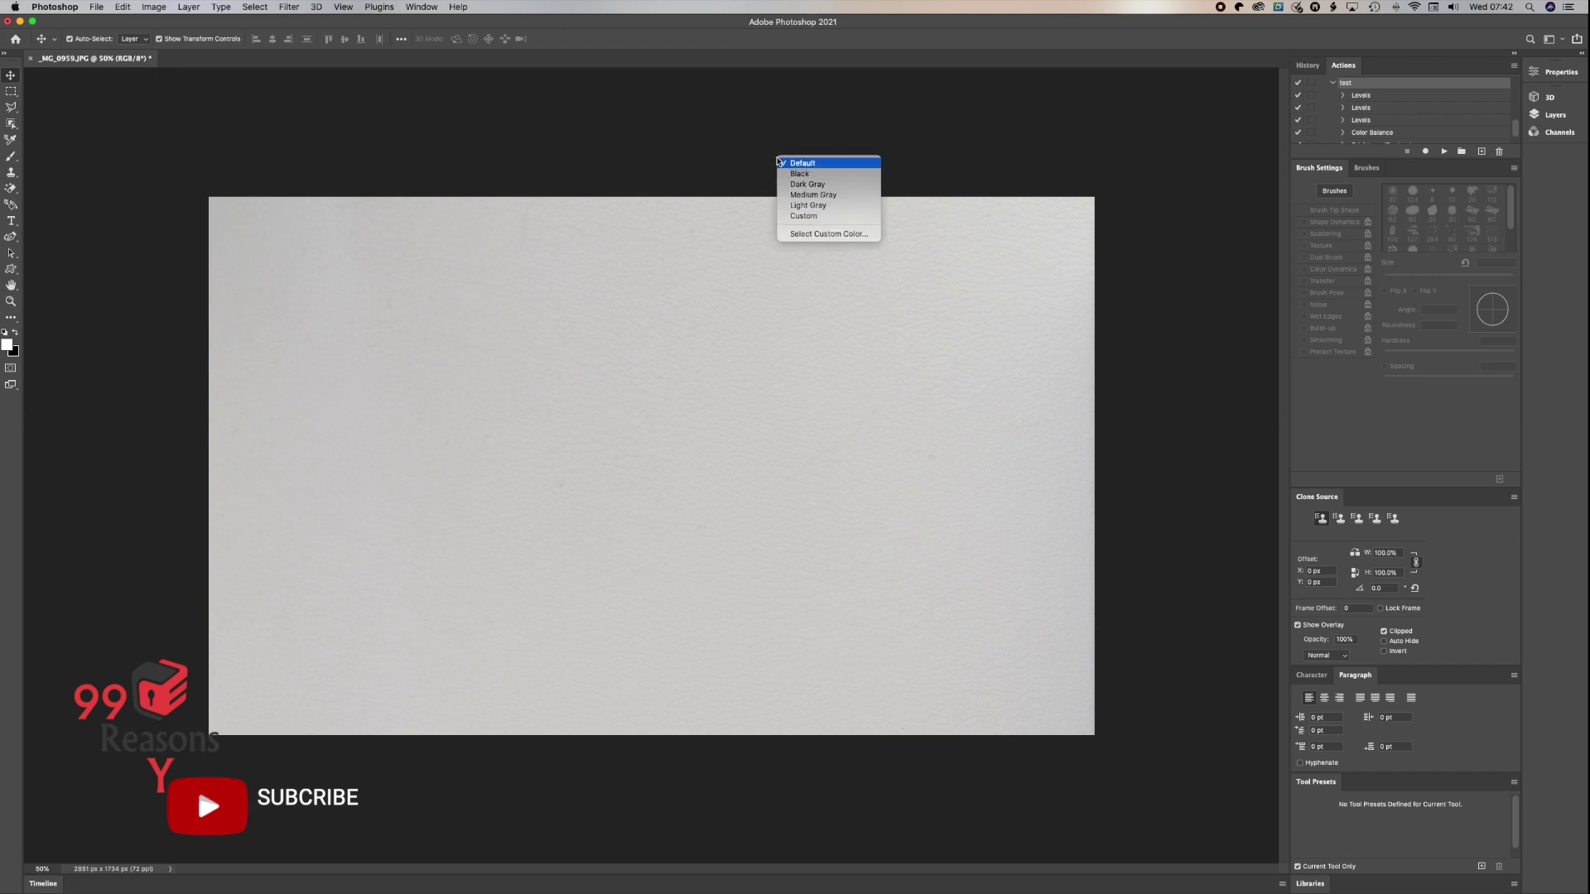
click(1024, 95)
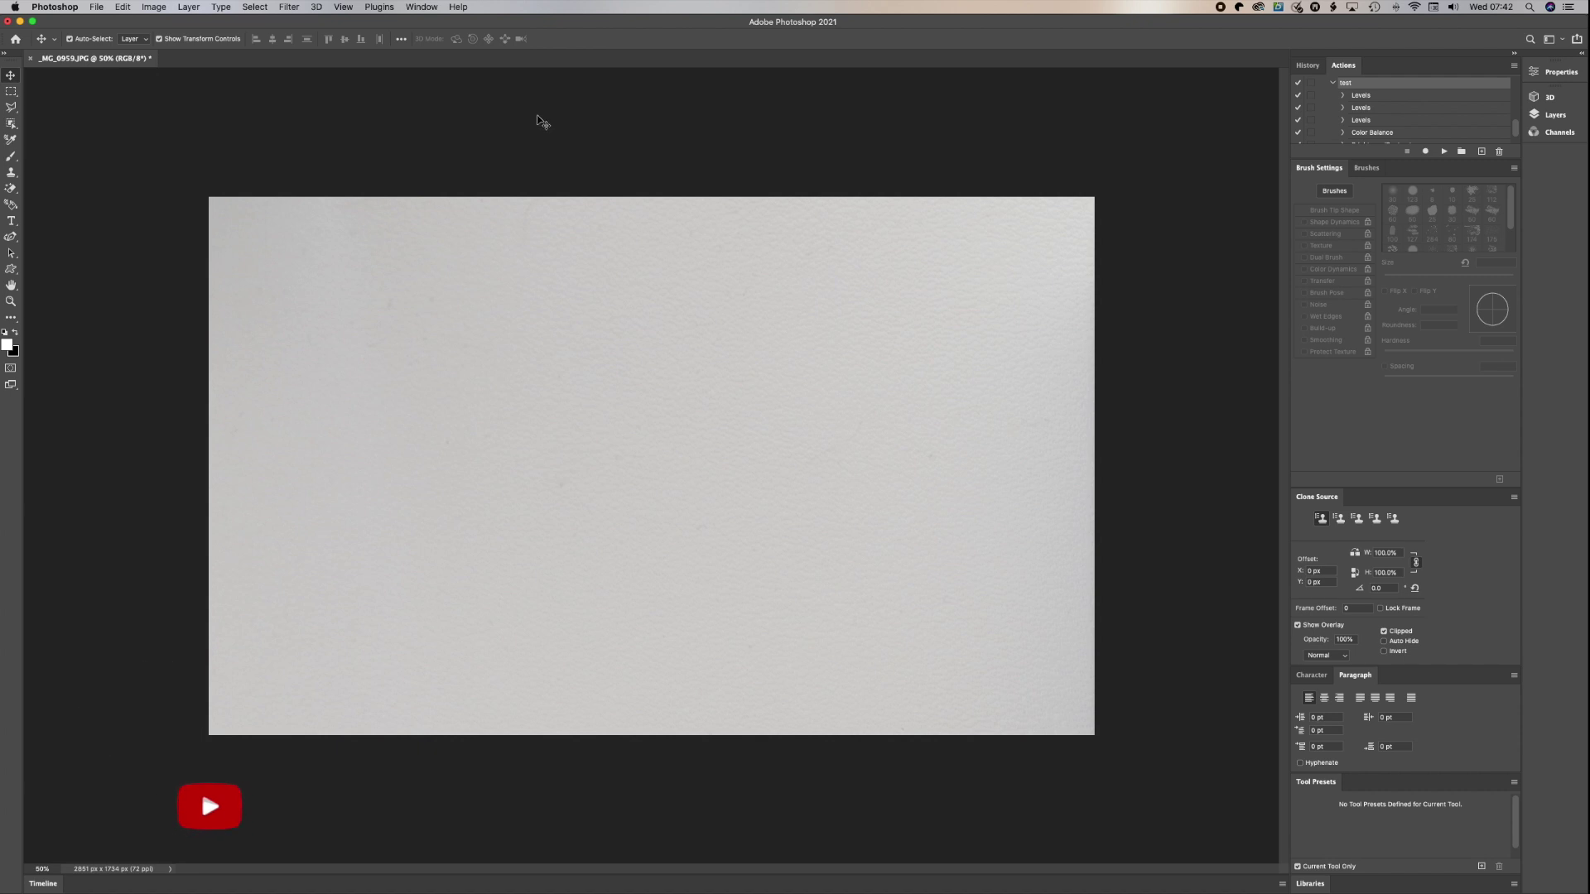
click(97, 7)
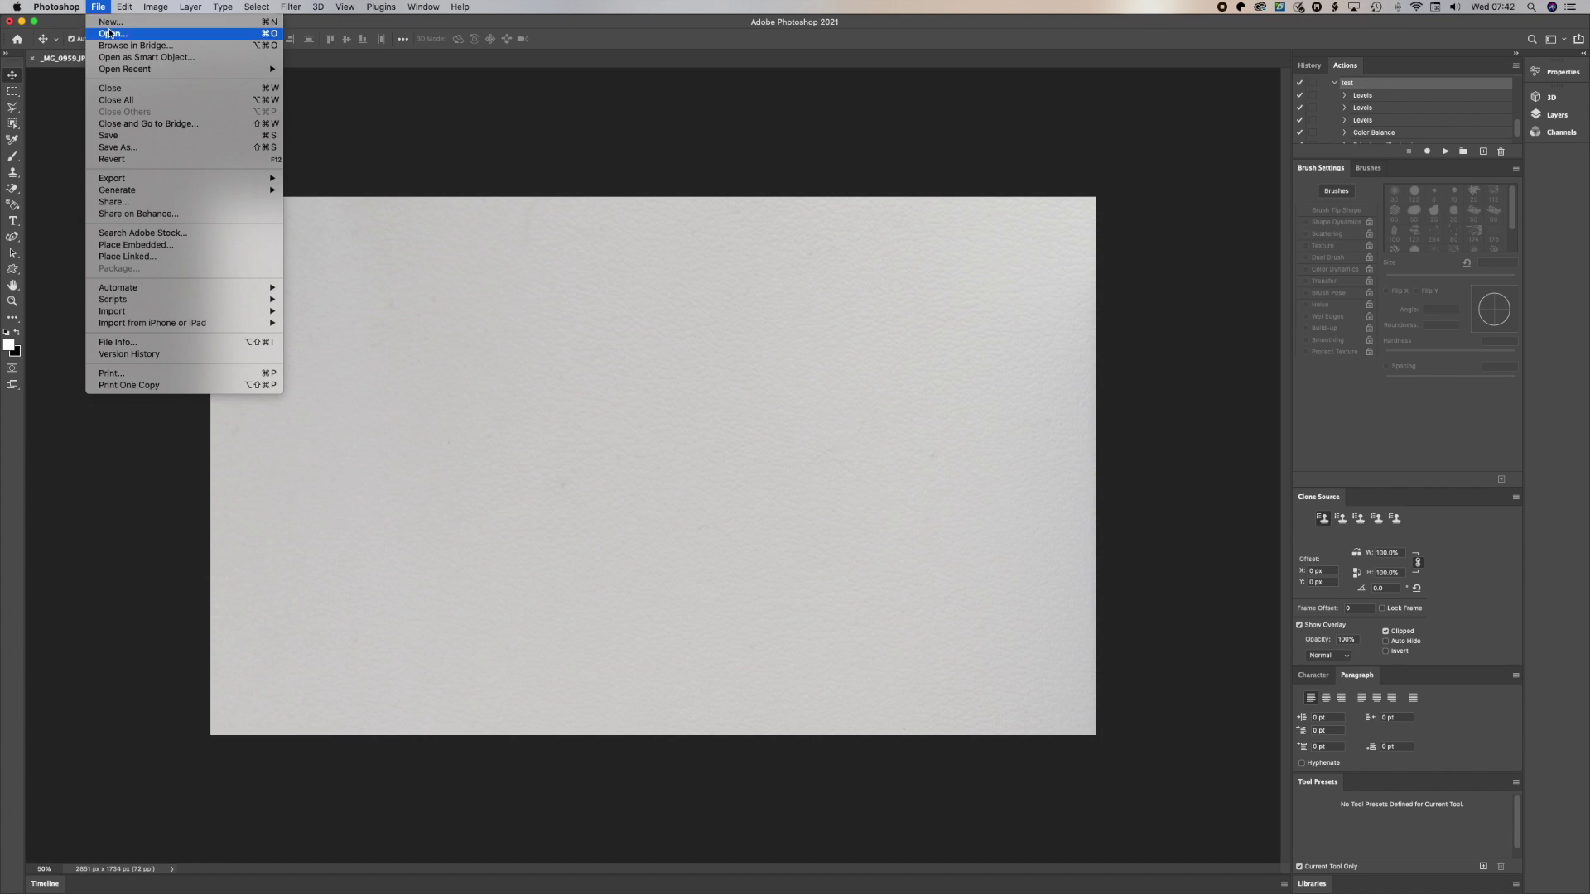
click(110, 33)
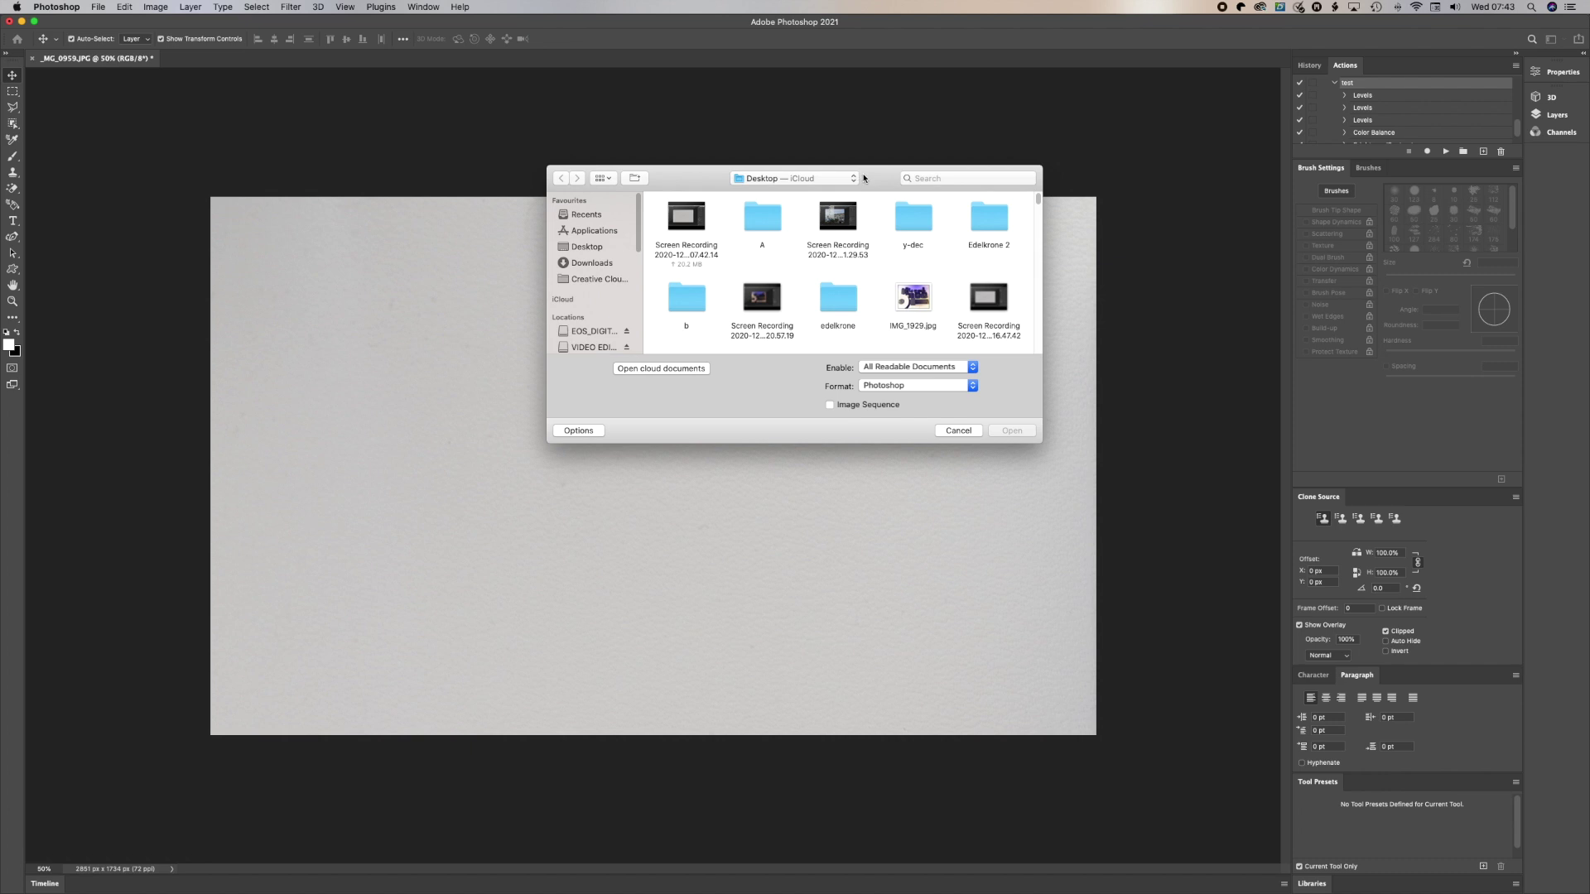
click(767, 223)
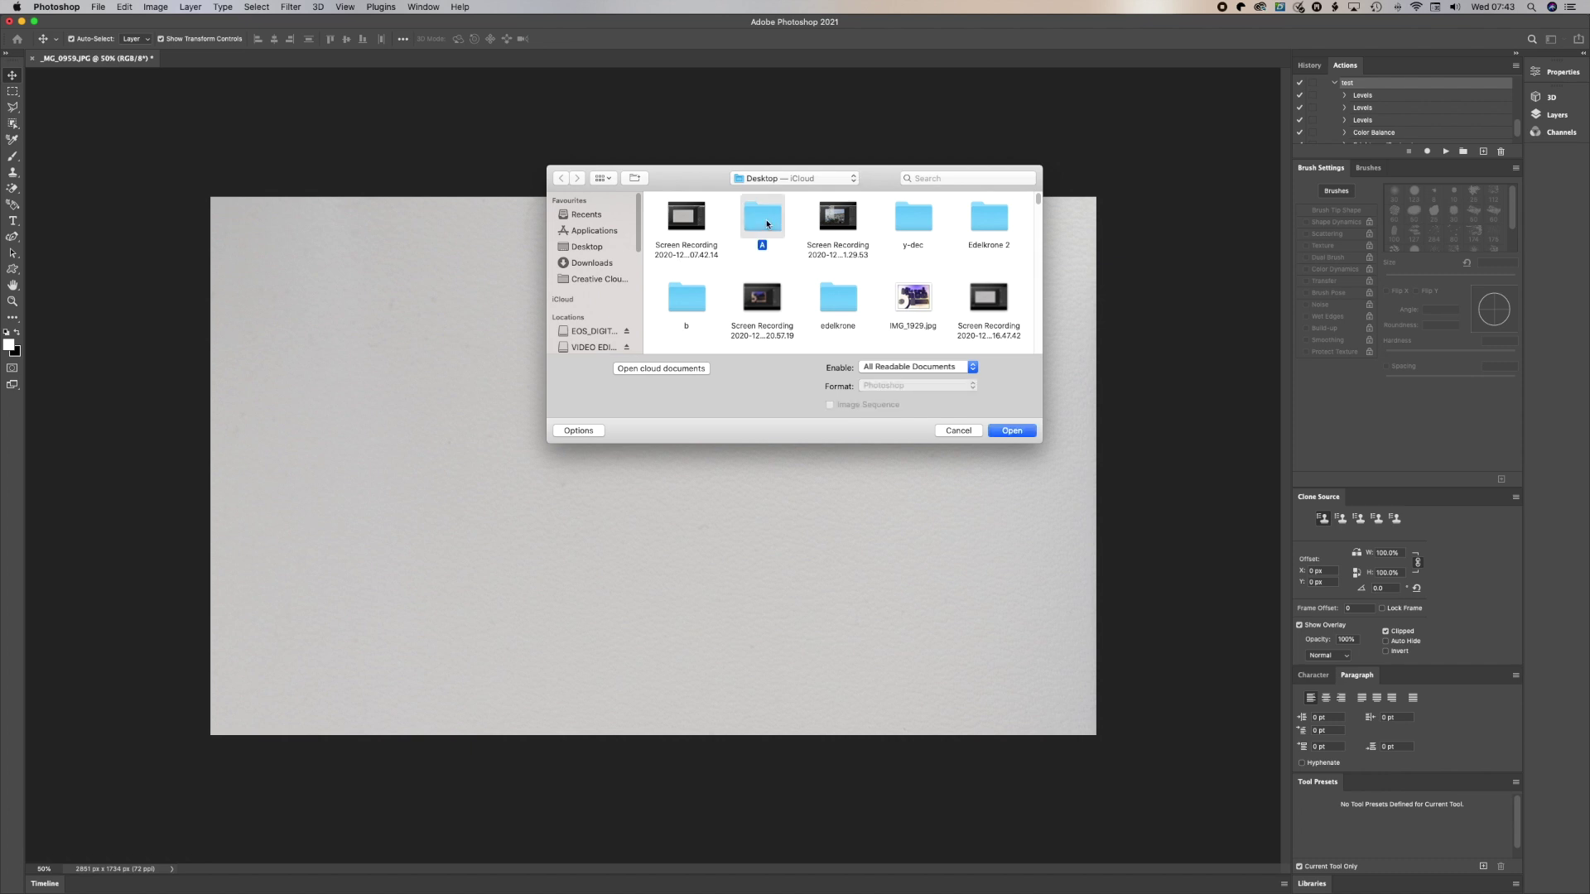
double_click(767, 223)
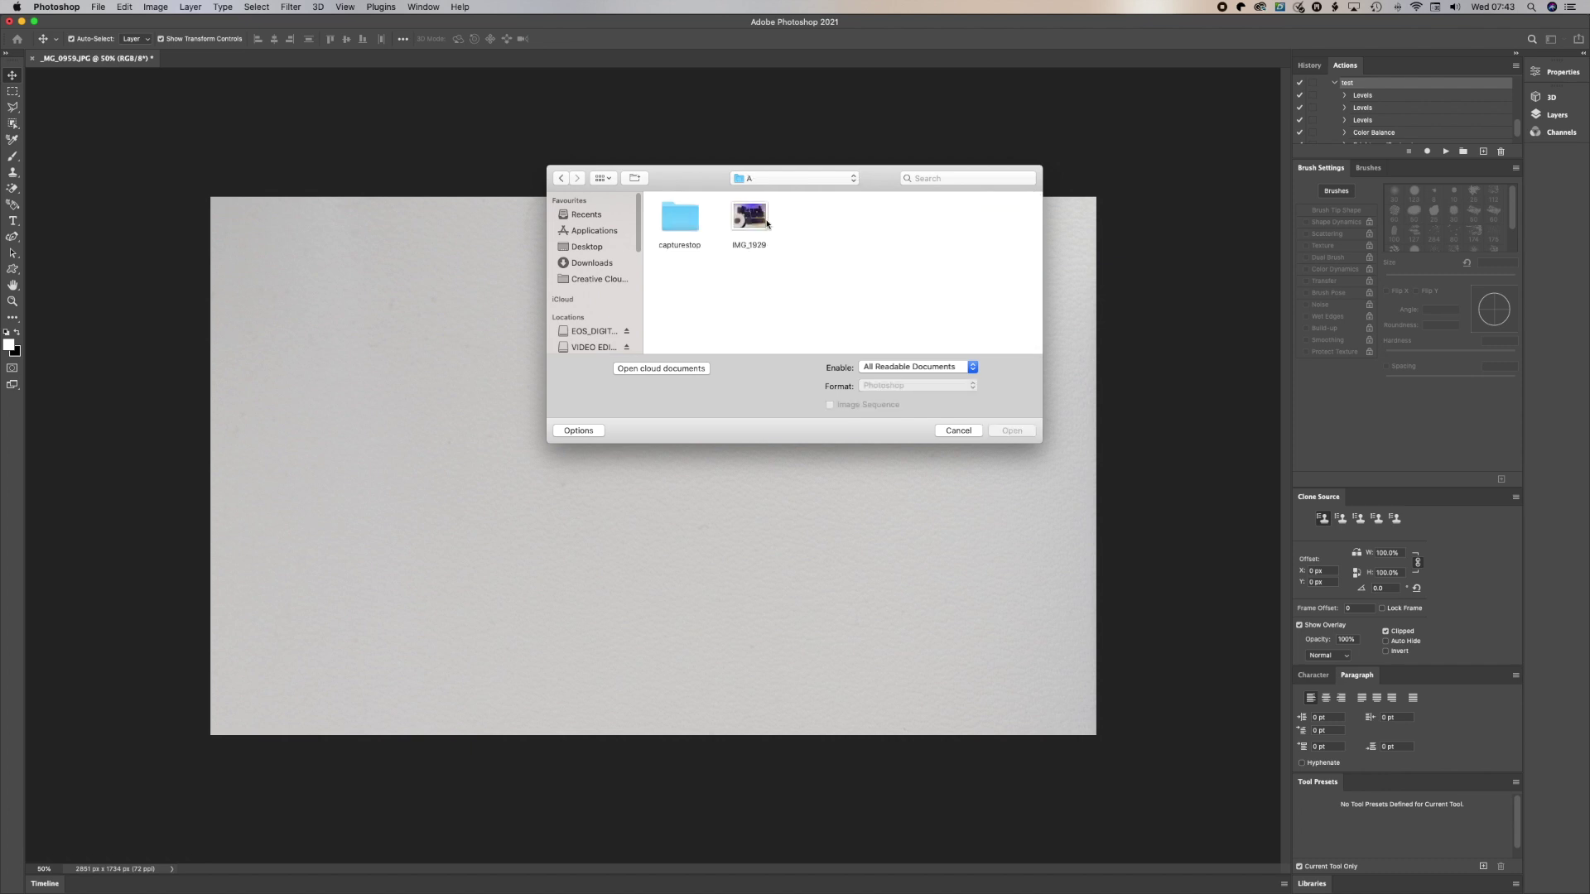
double_click(690, 225)
click(689, 222)
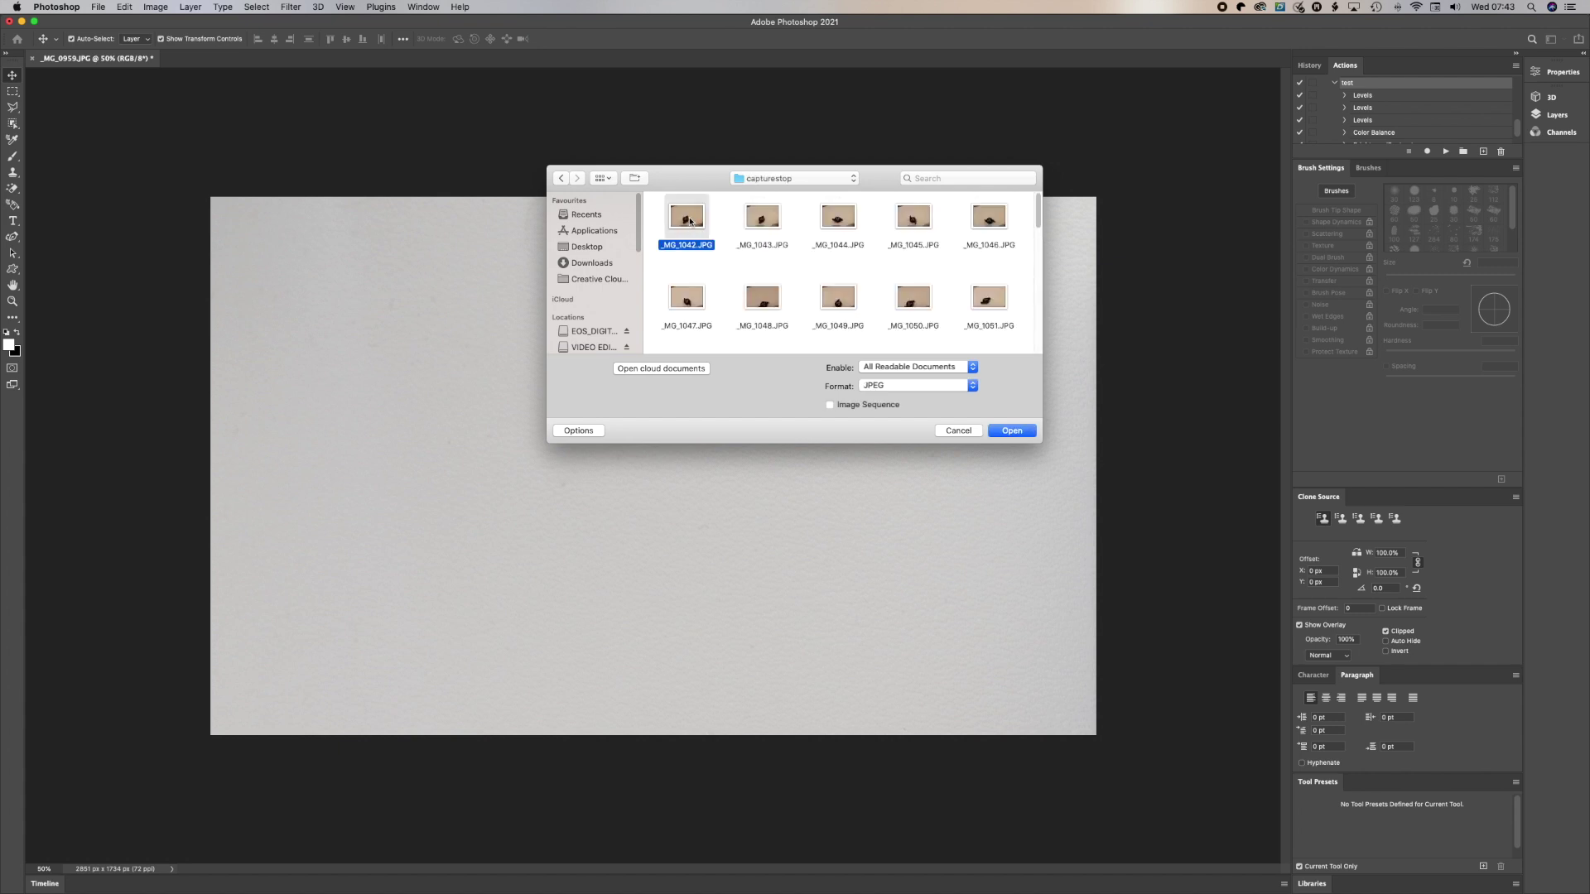
double_click(690, 222)
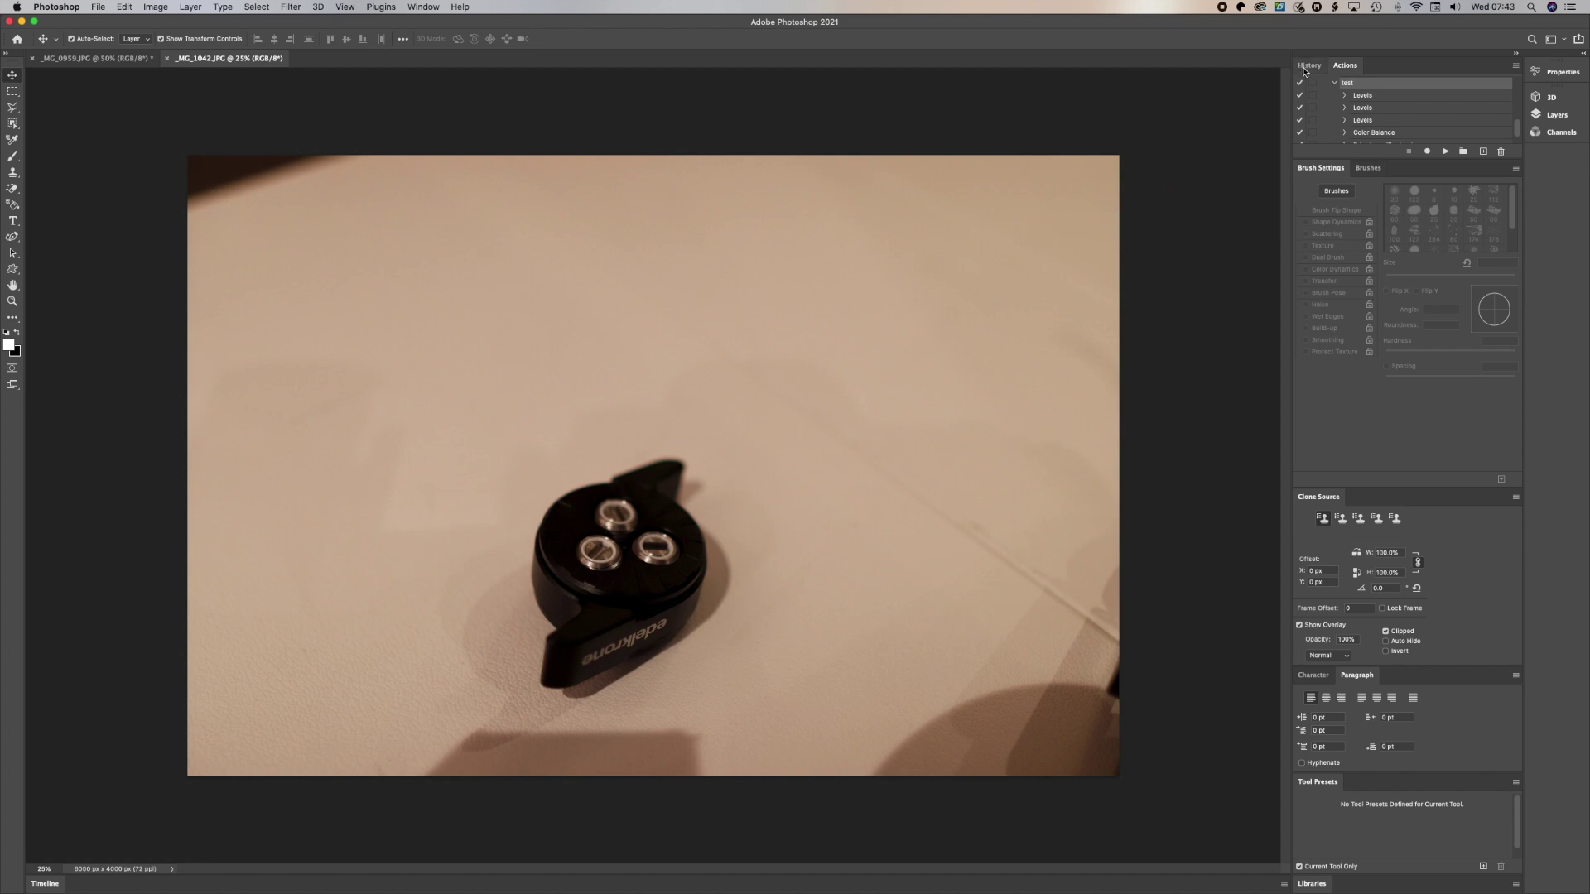
click(423, 7)
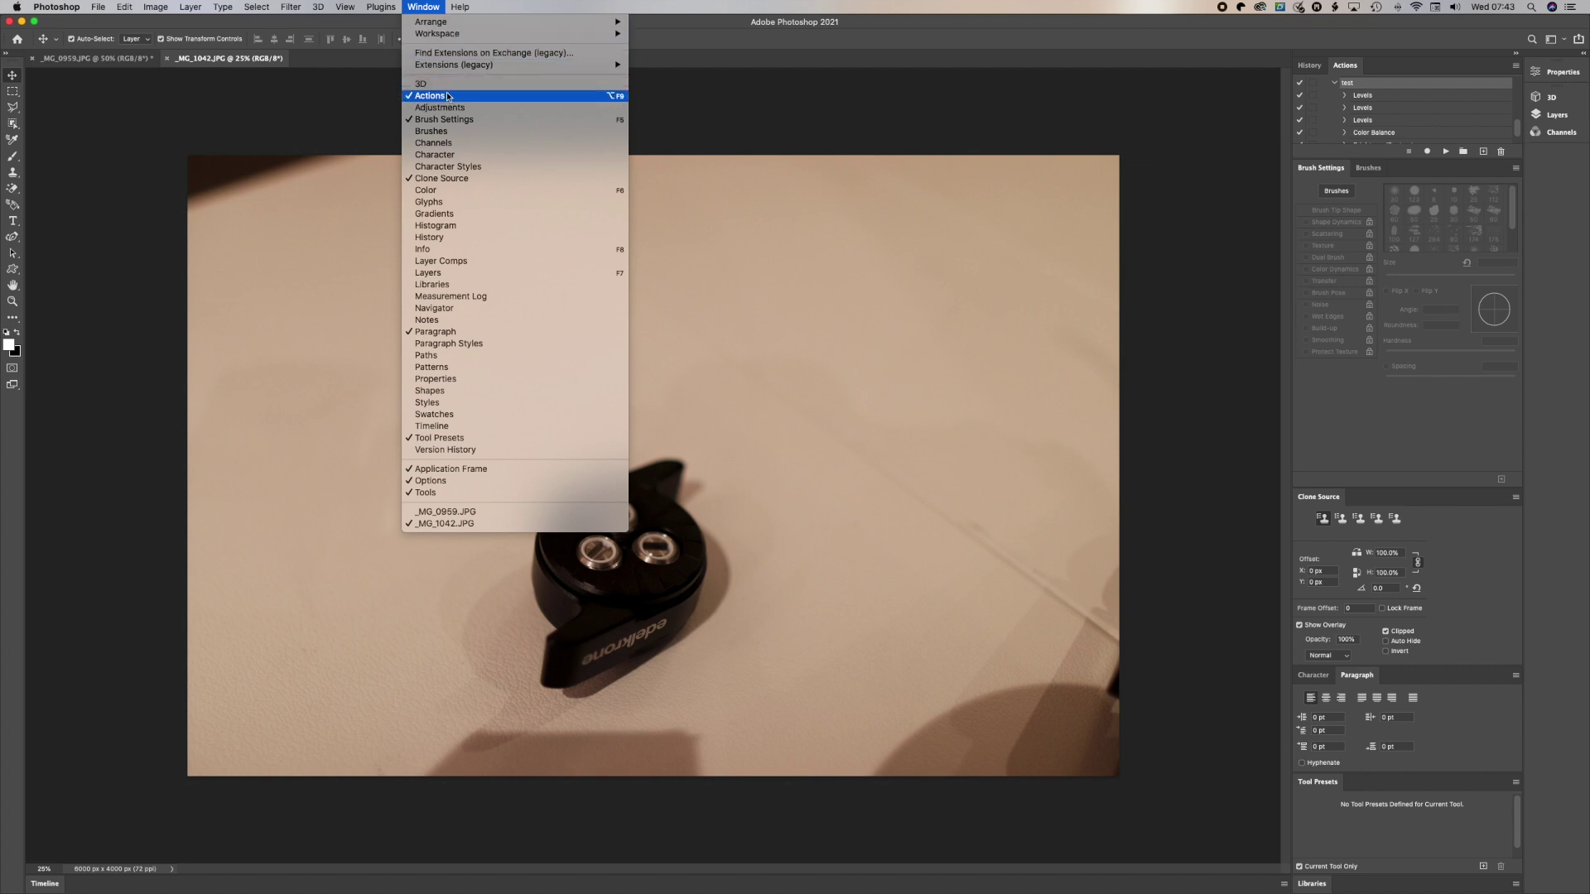
click(565, 96)
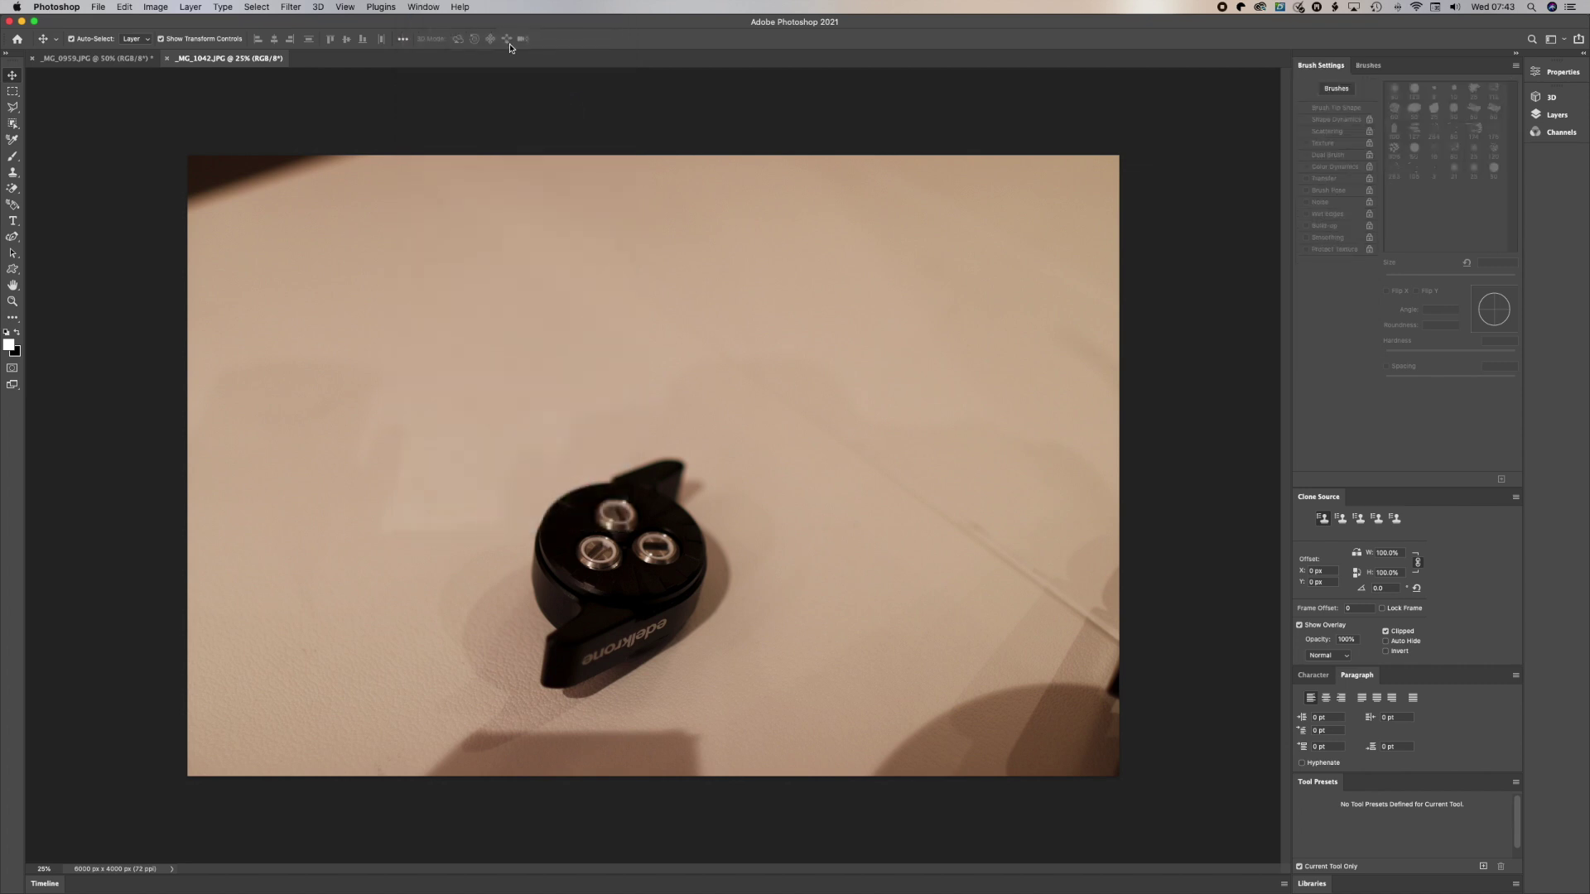
click(420, 7)
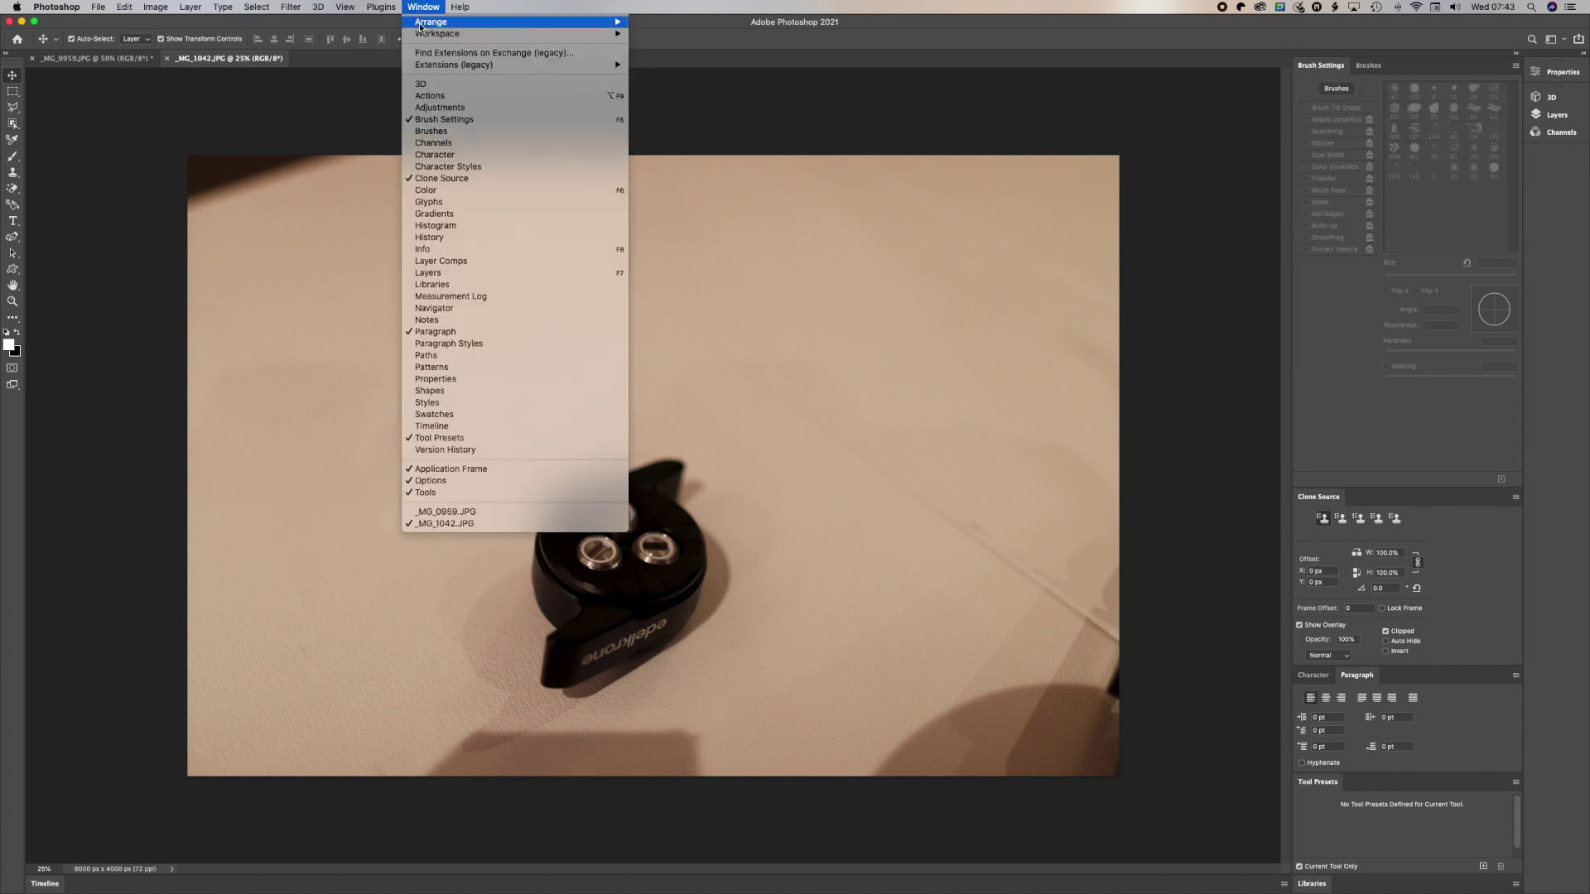
click(464, 96)
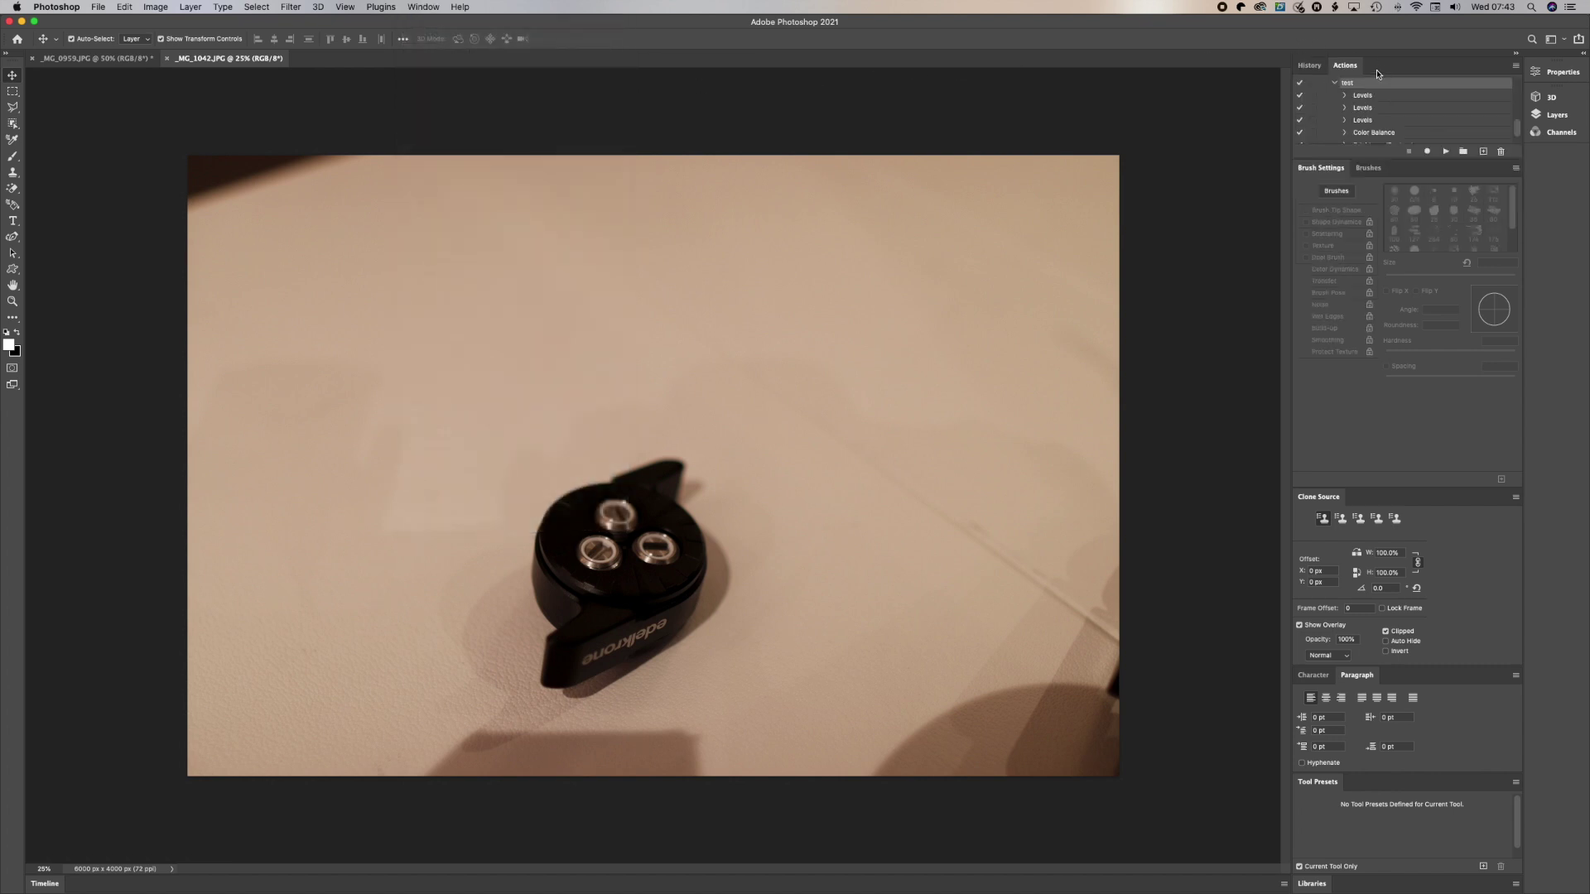
Step: Create a new action named 'retouch' in the Actions panel and begin recording
click(1484, 153)
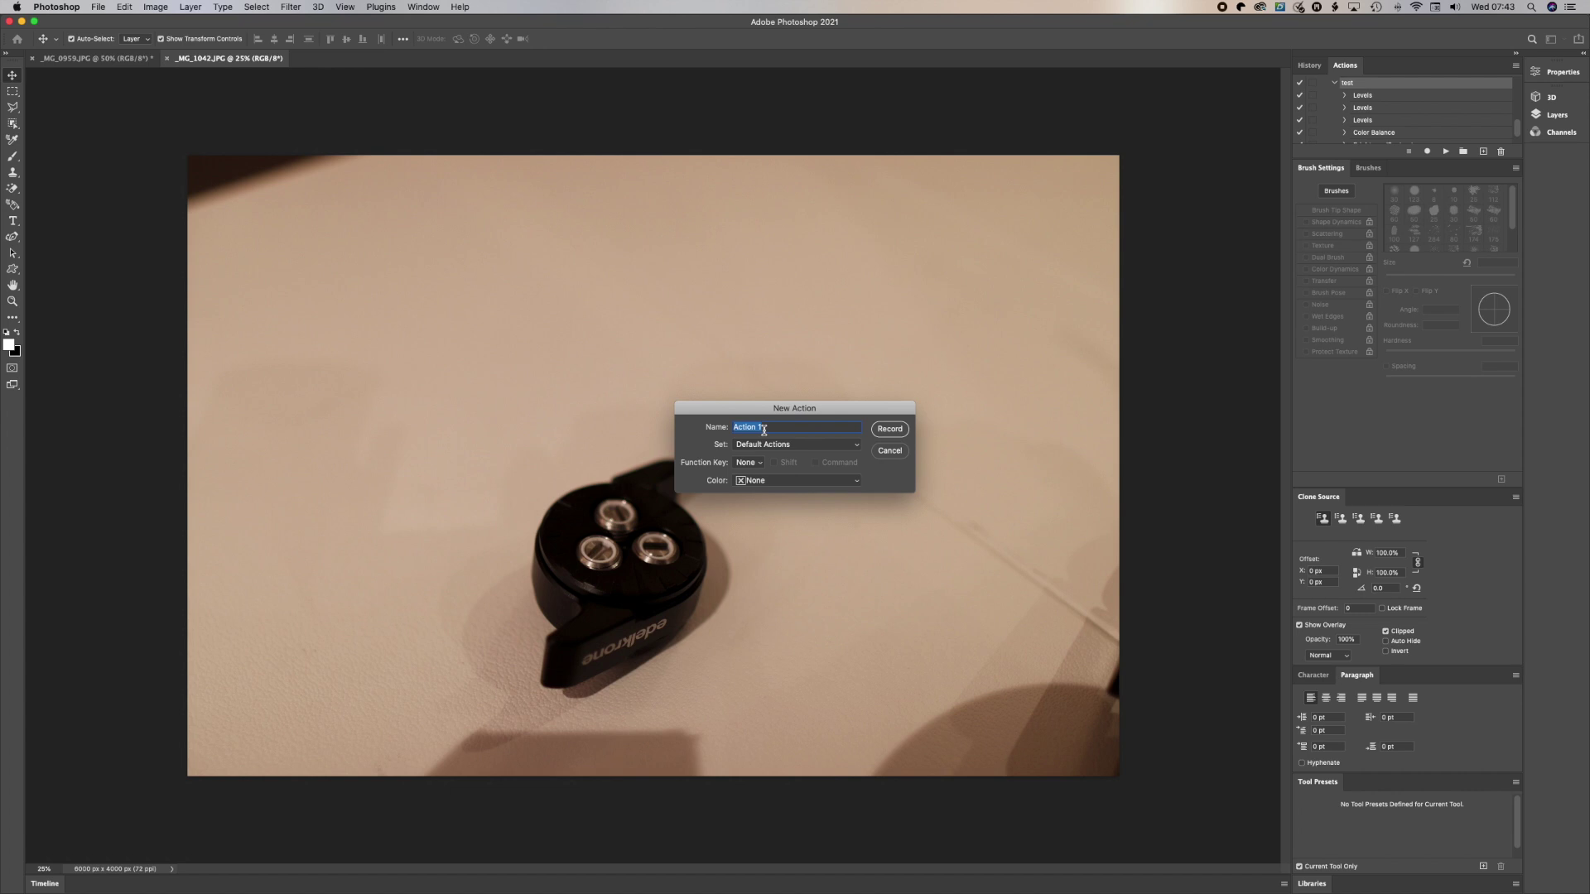
text(touch)
click(889, 429)
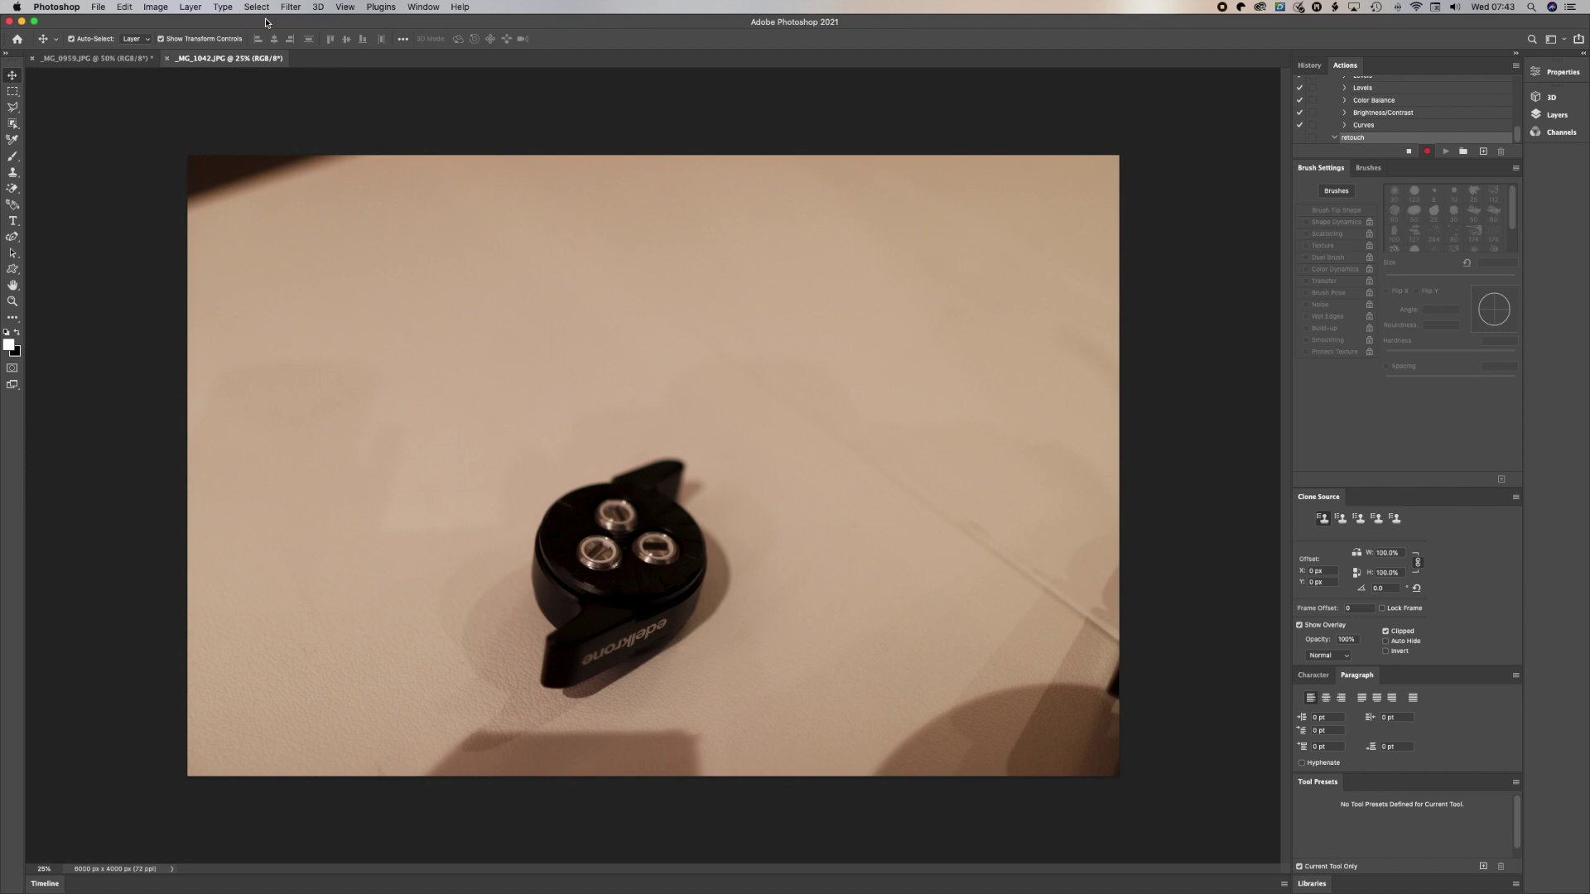
Step: In Curves, lift the curve to brighten and add a low shadow point
click(153, 8)
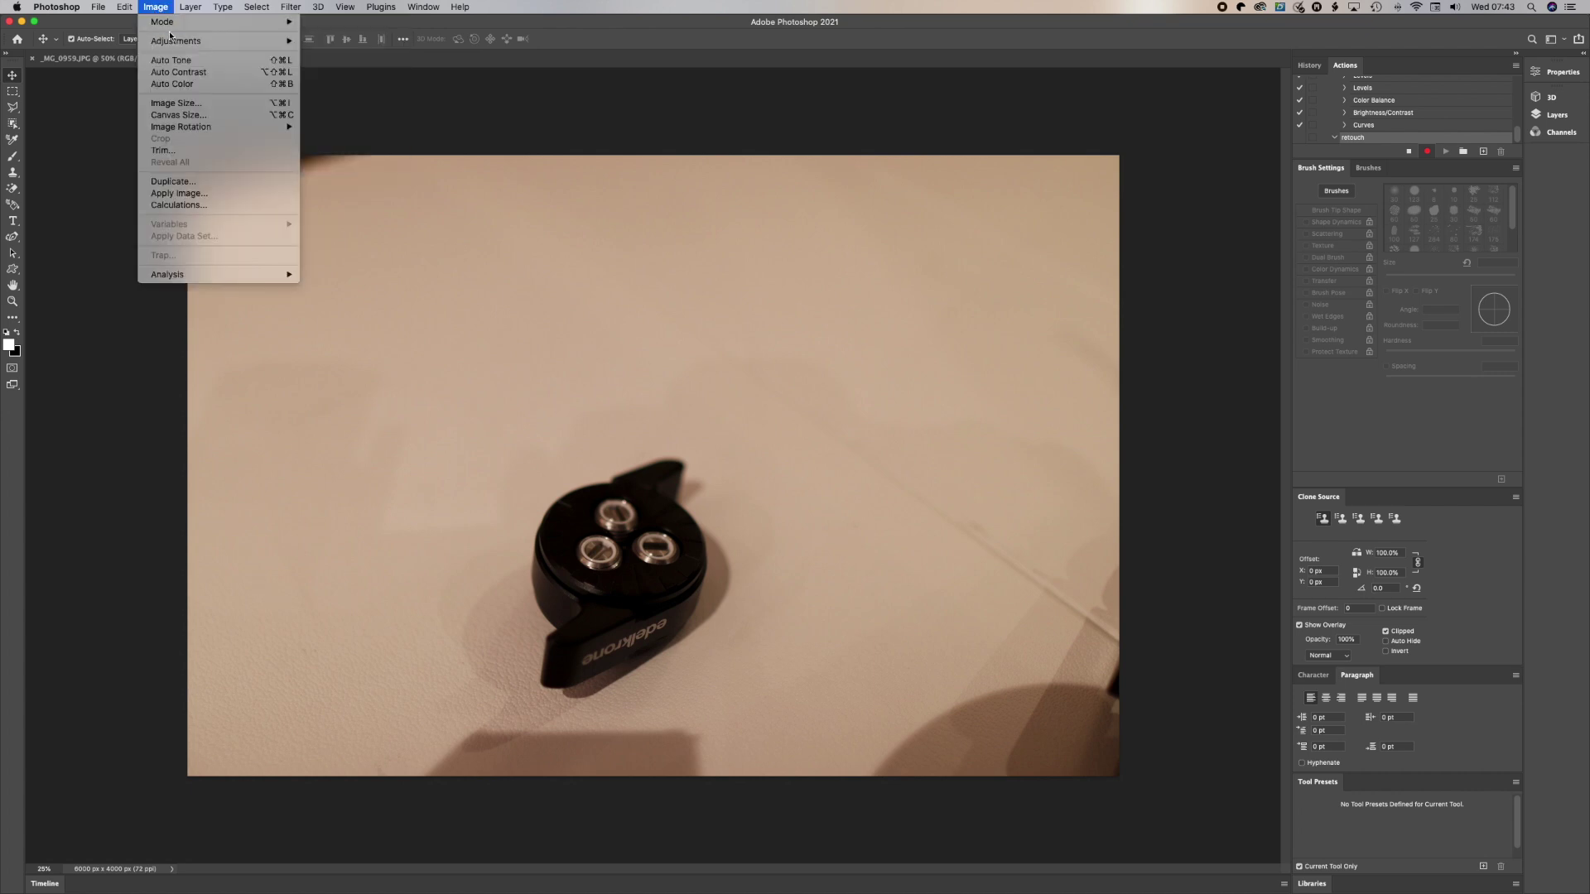
mouse_move(174, 41)
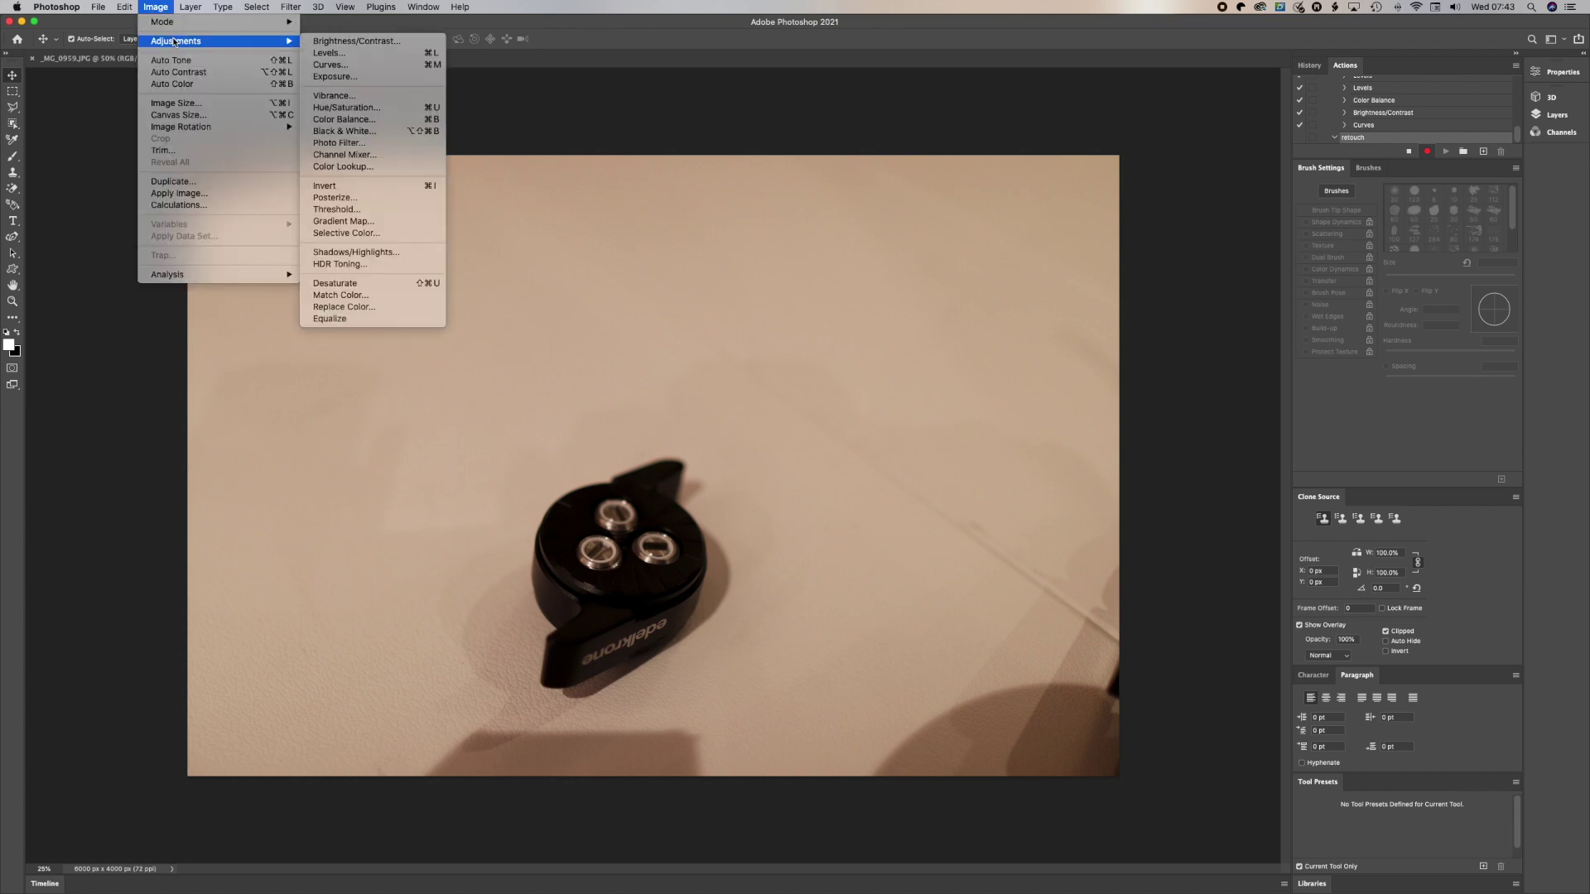
click(330, 65)
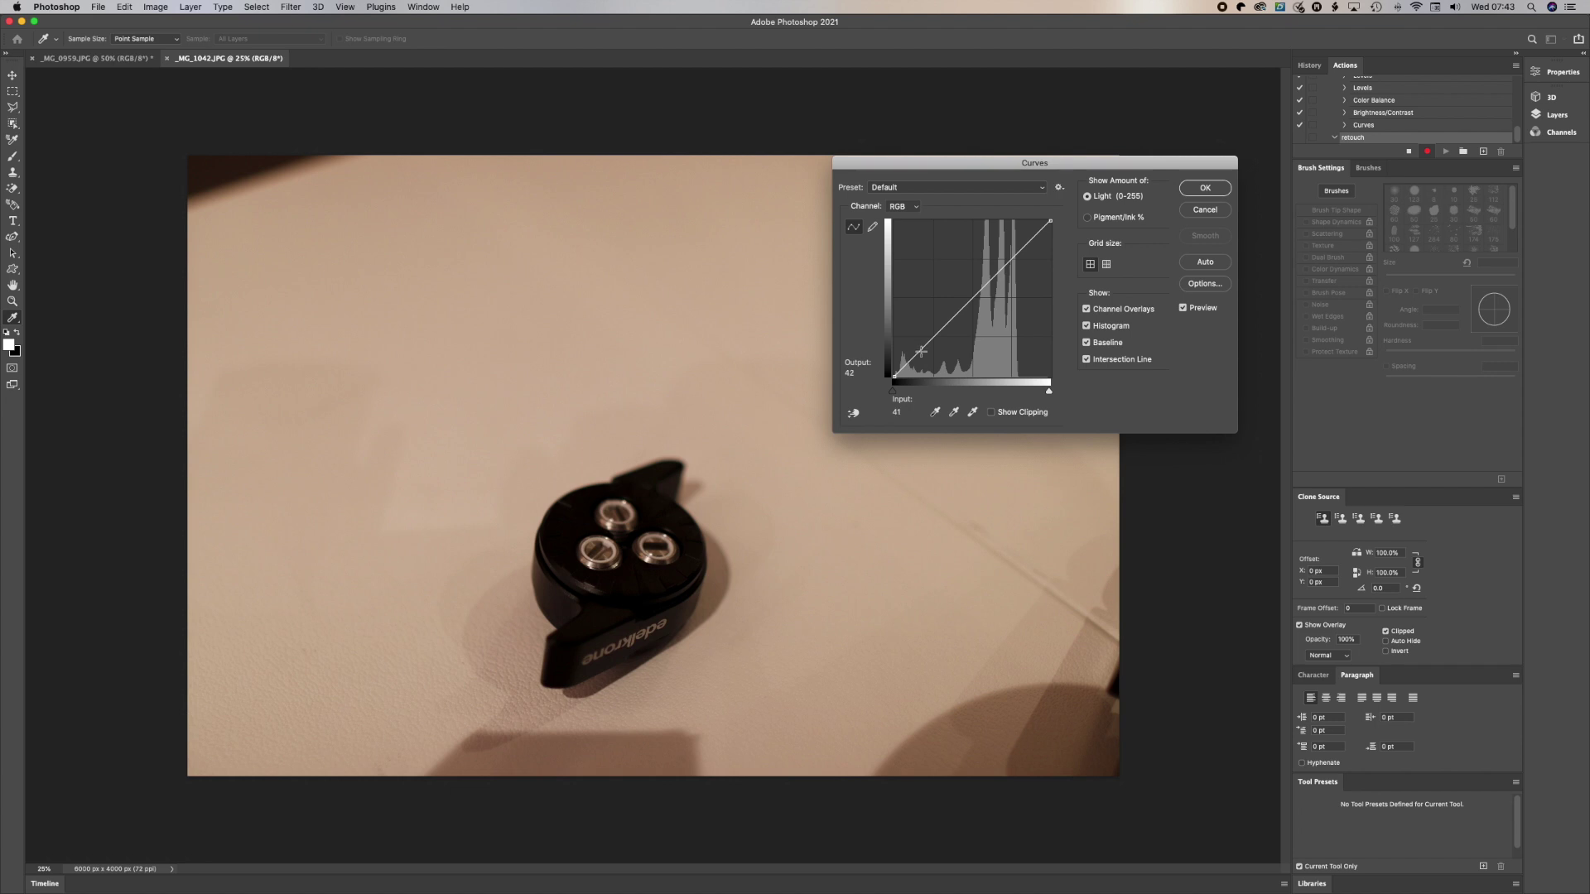
drag(928, 343, 925, 322)
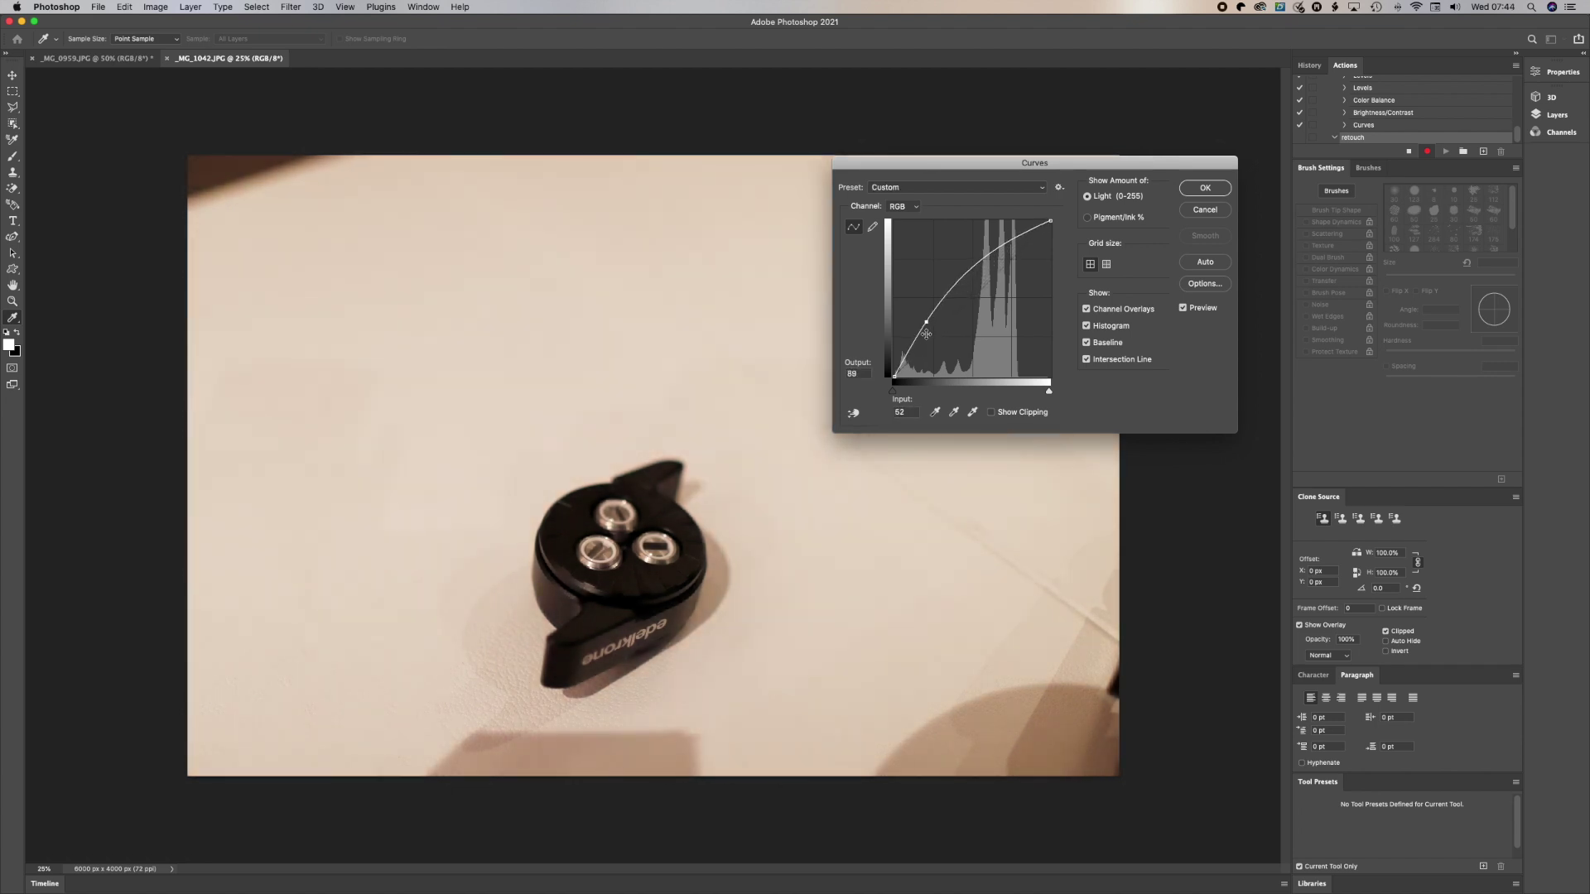
click(902, 358)
mouse_move(901, 357)
mouse_down()
mouse_move(905, 329)
mouse_move(906, 358)
mouse_up()
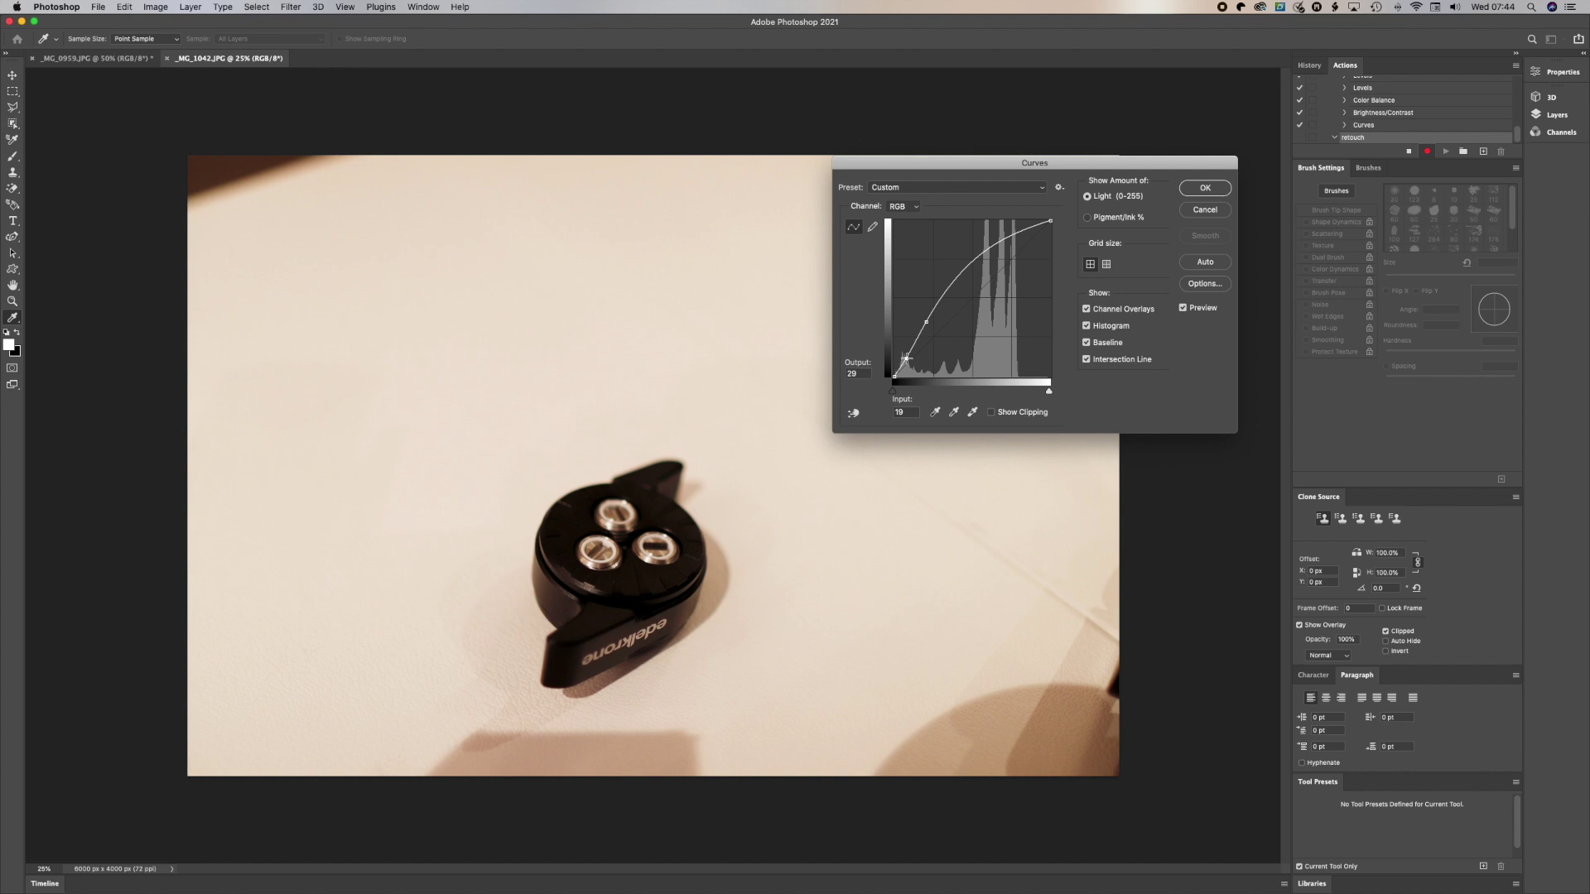
drag(906, 357, 908, 358)
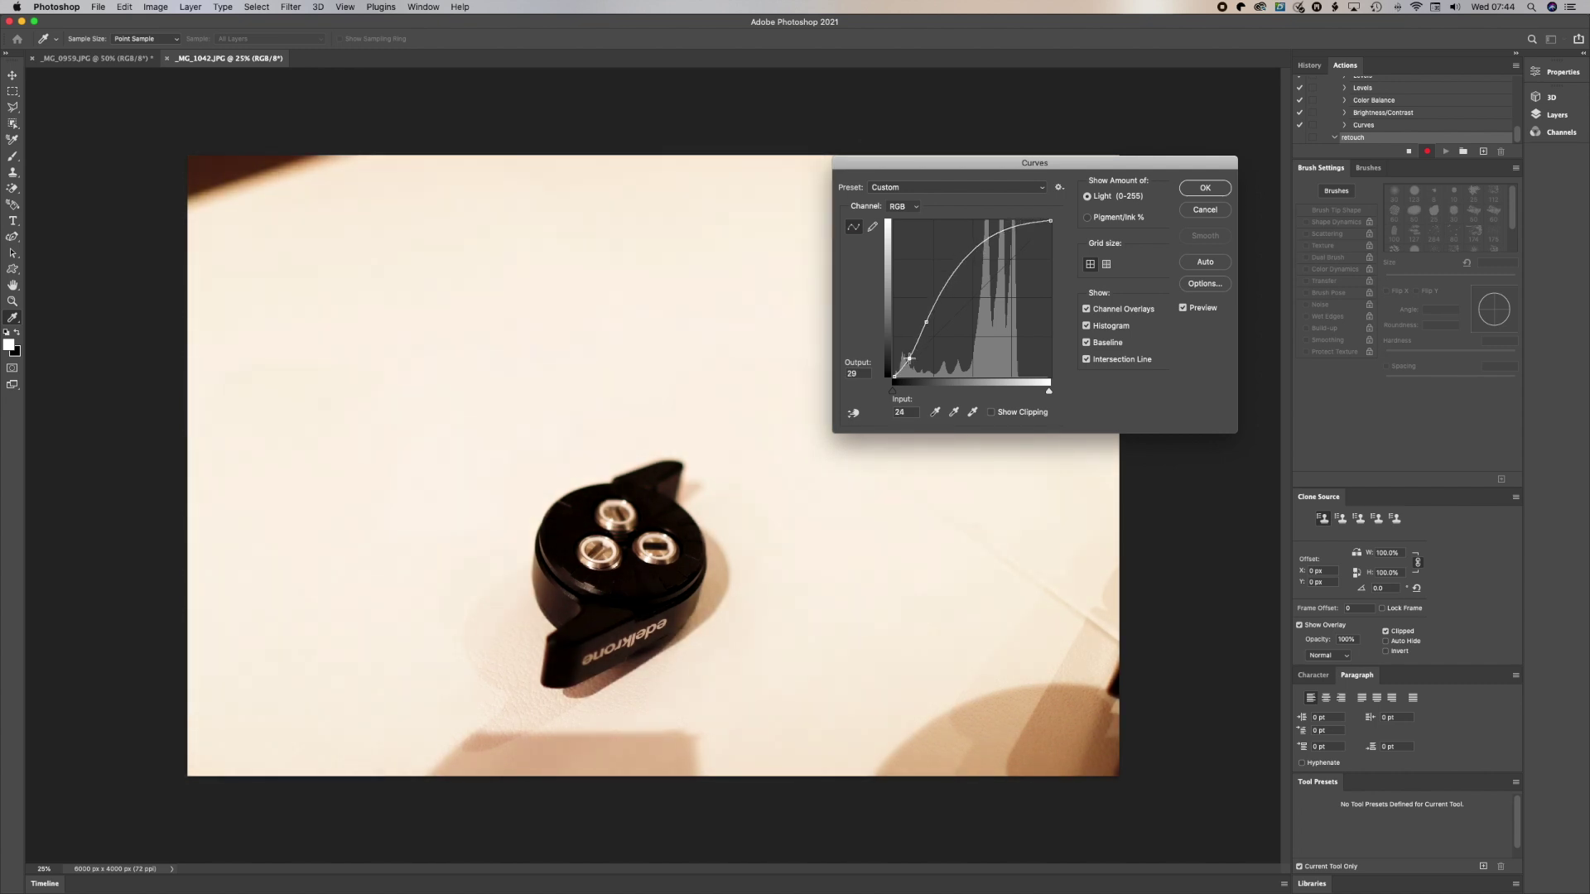
Step: Add curve points at Input 95/Output 160, highlights, midtones and Input 82, then apply
click(952, 279)
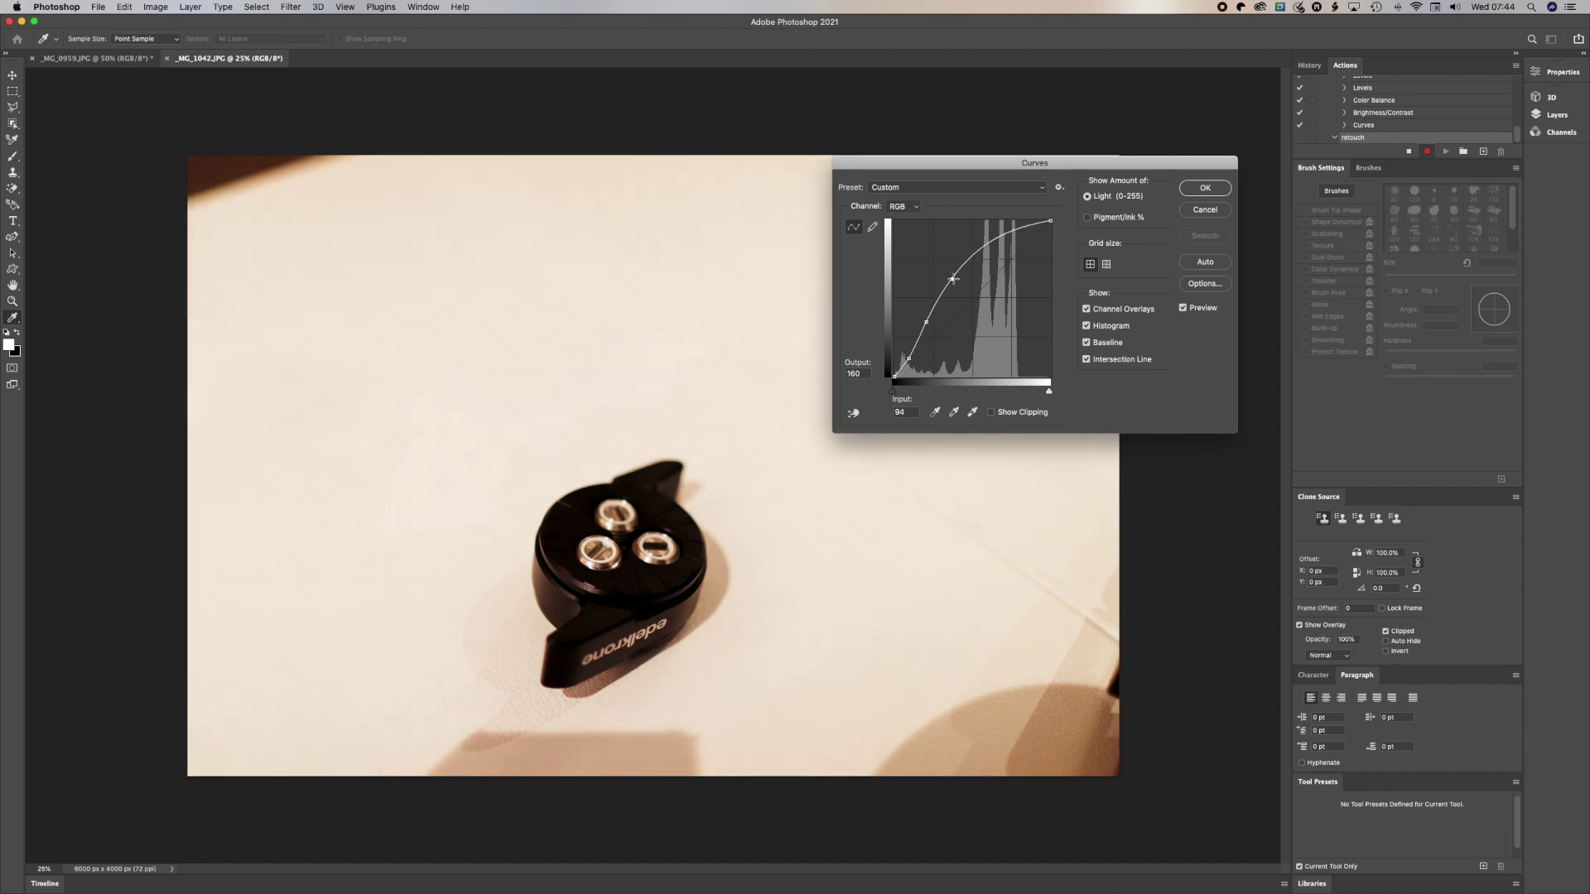
click(989, 248)
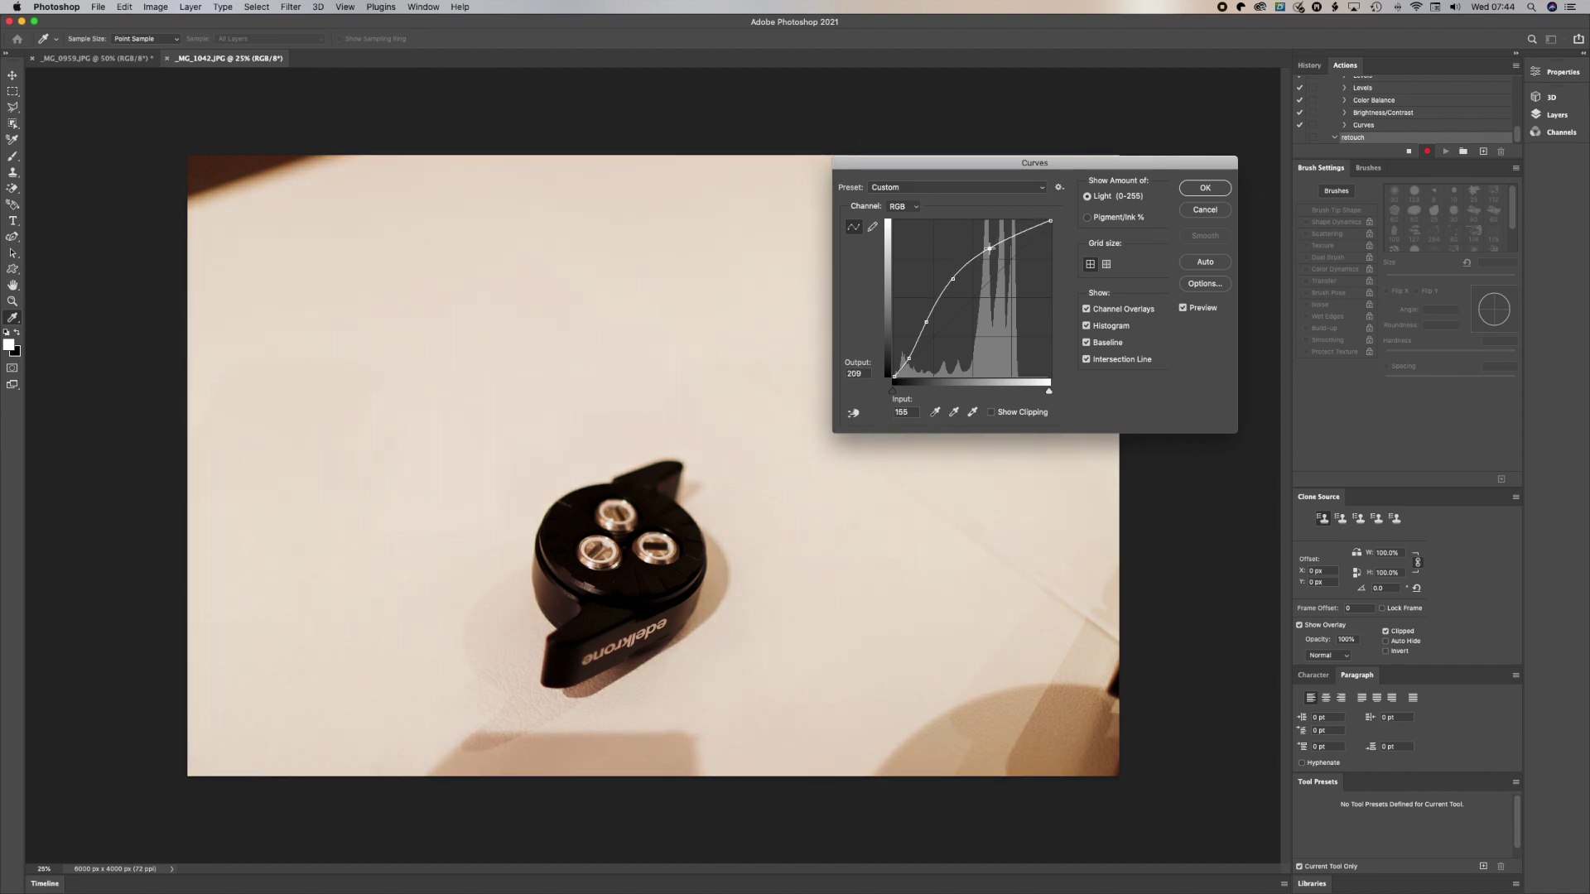
drag(989, 248, 994, 245)
click(958, 269)
drag(958, 269, 965, 272)
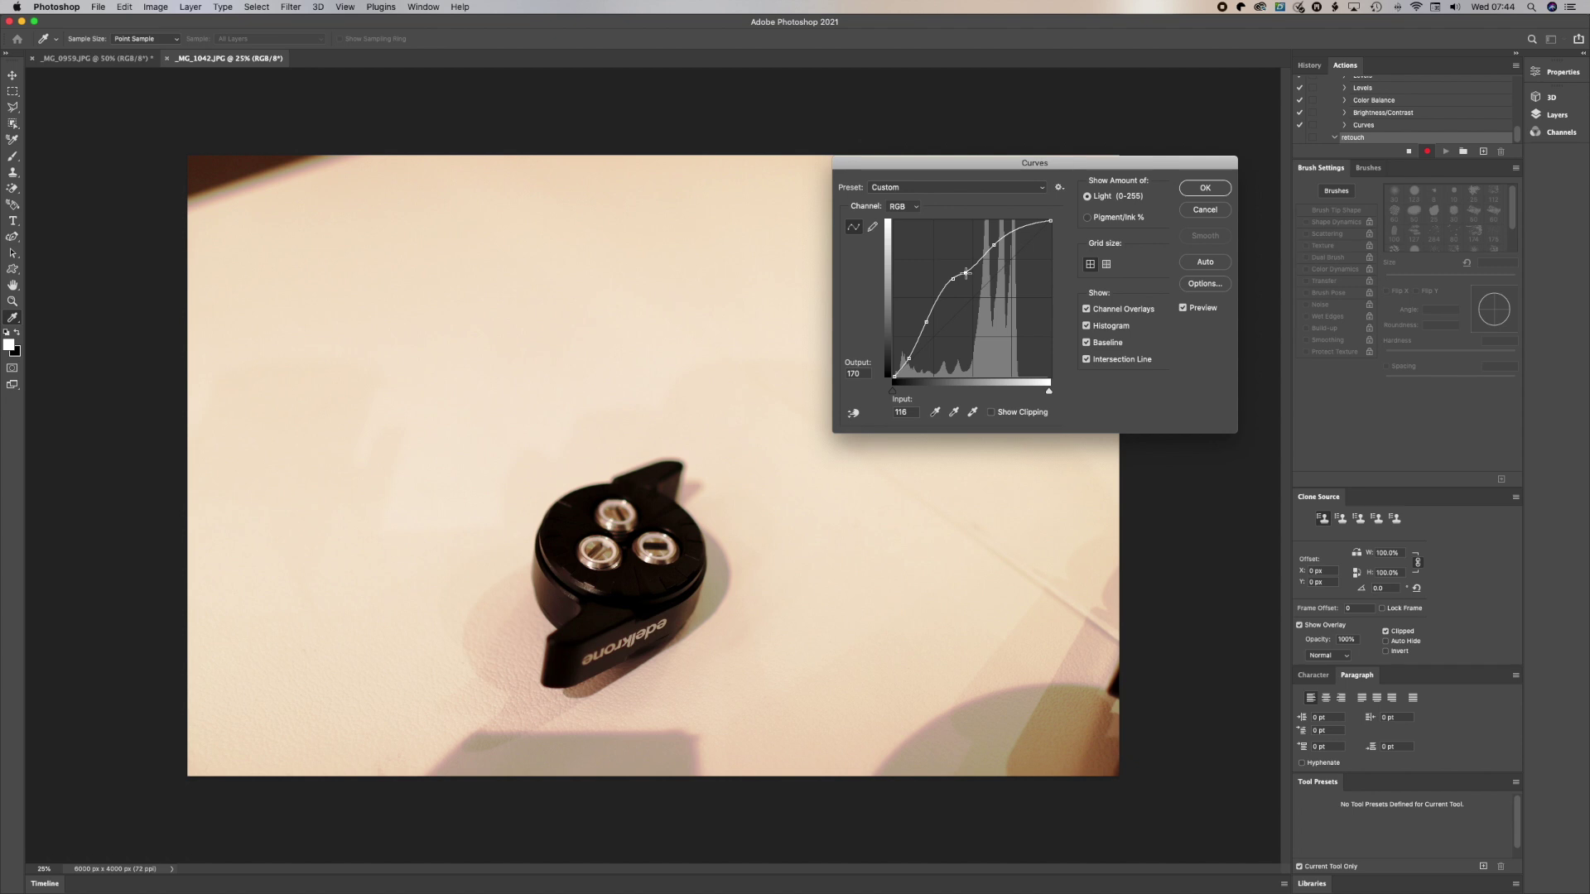
click(940, 308)
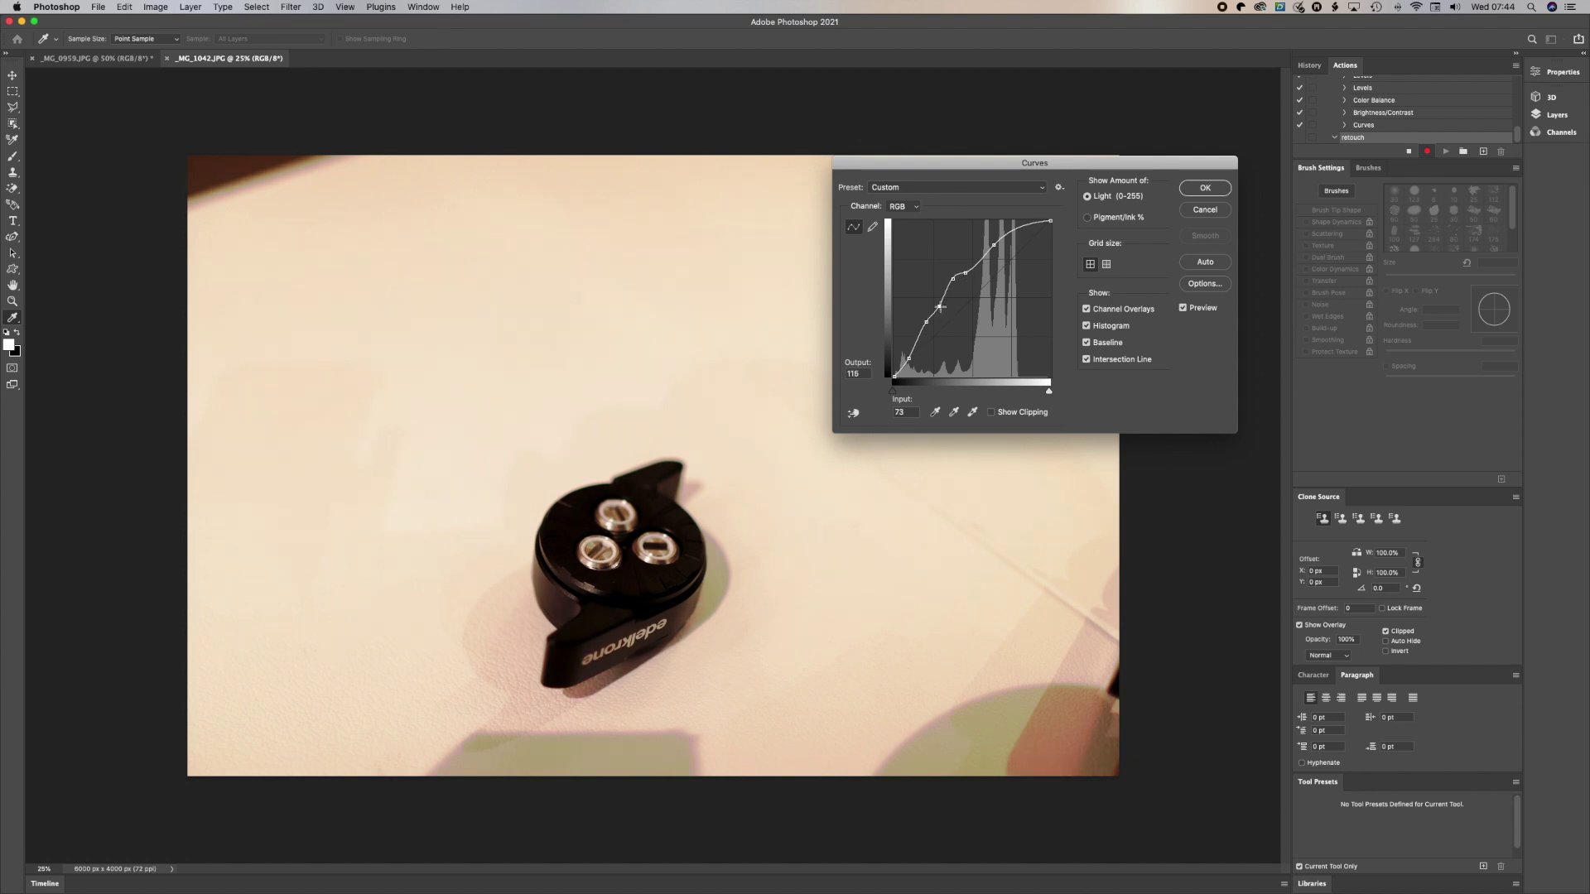
drag(940, 307, 944, 308)
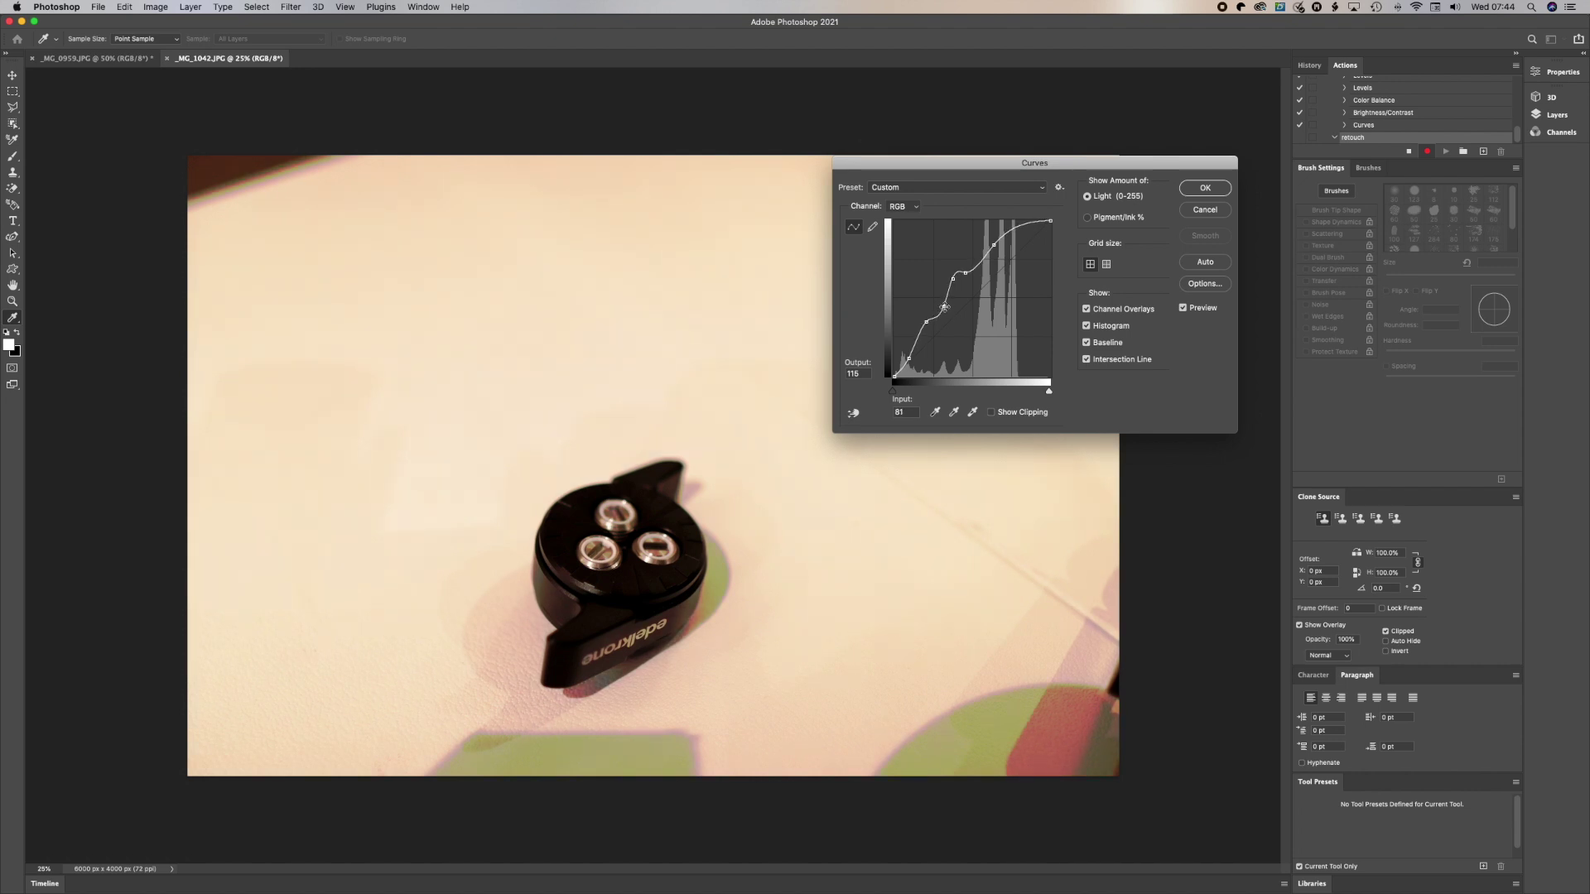
click(1194, 185)
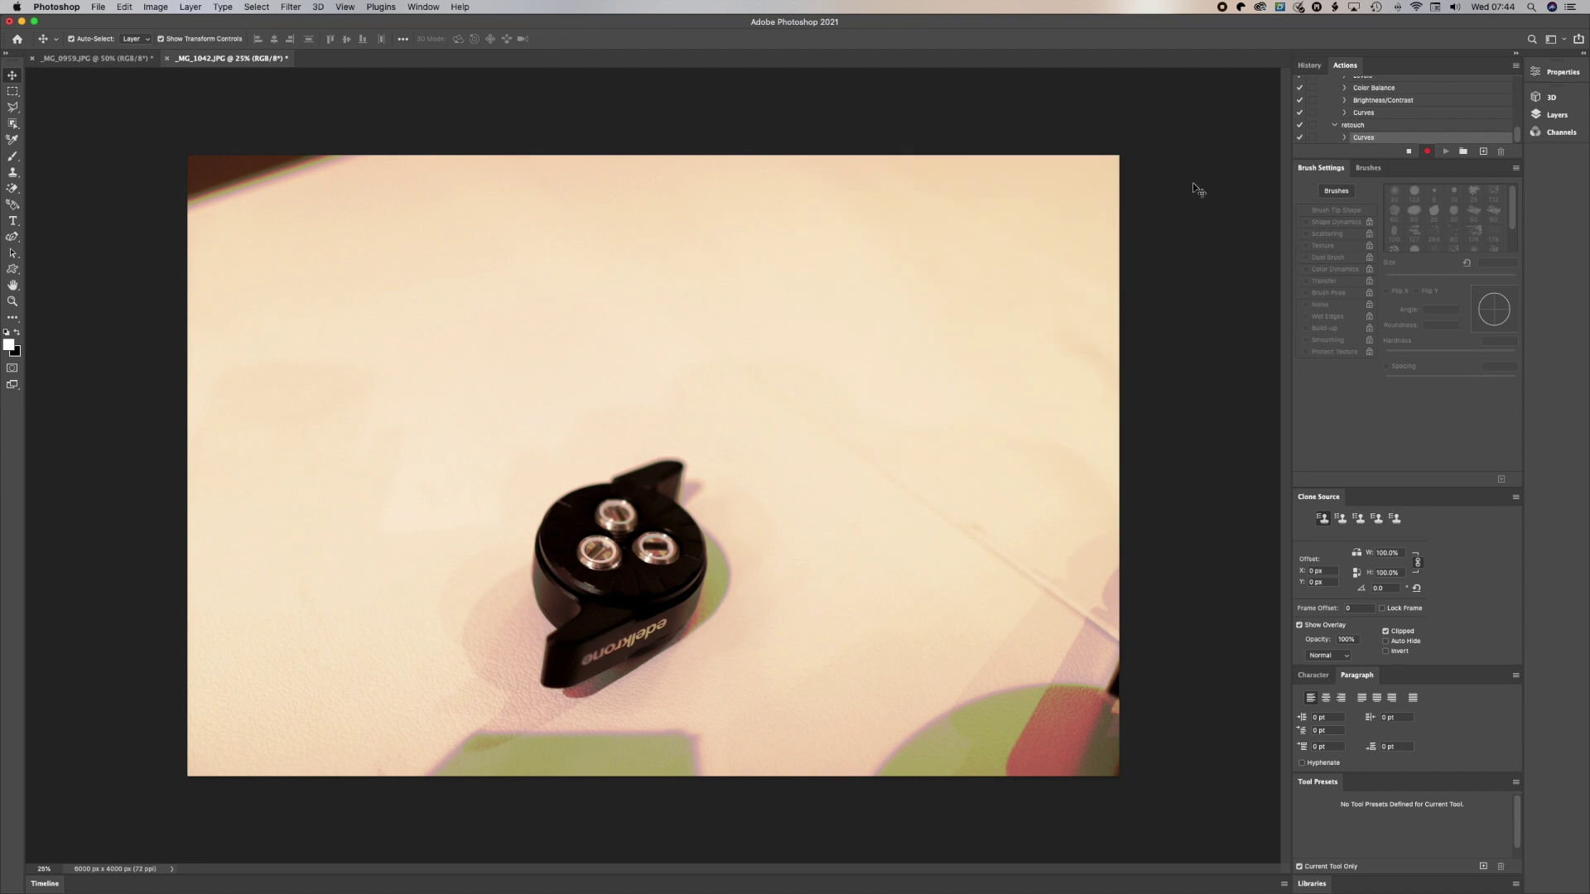
Step: In Levels, set the RGB white input to 243 and midtones to 1.20
click(200, 10)
mouse_move(156, 8)
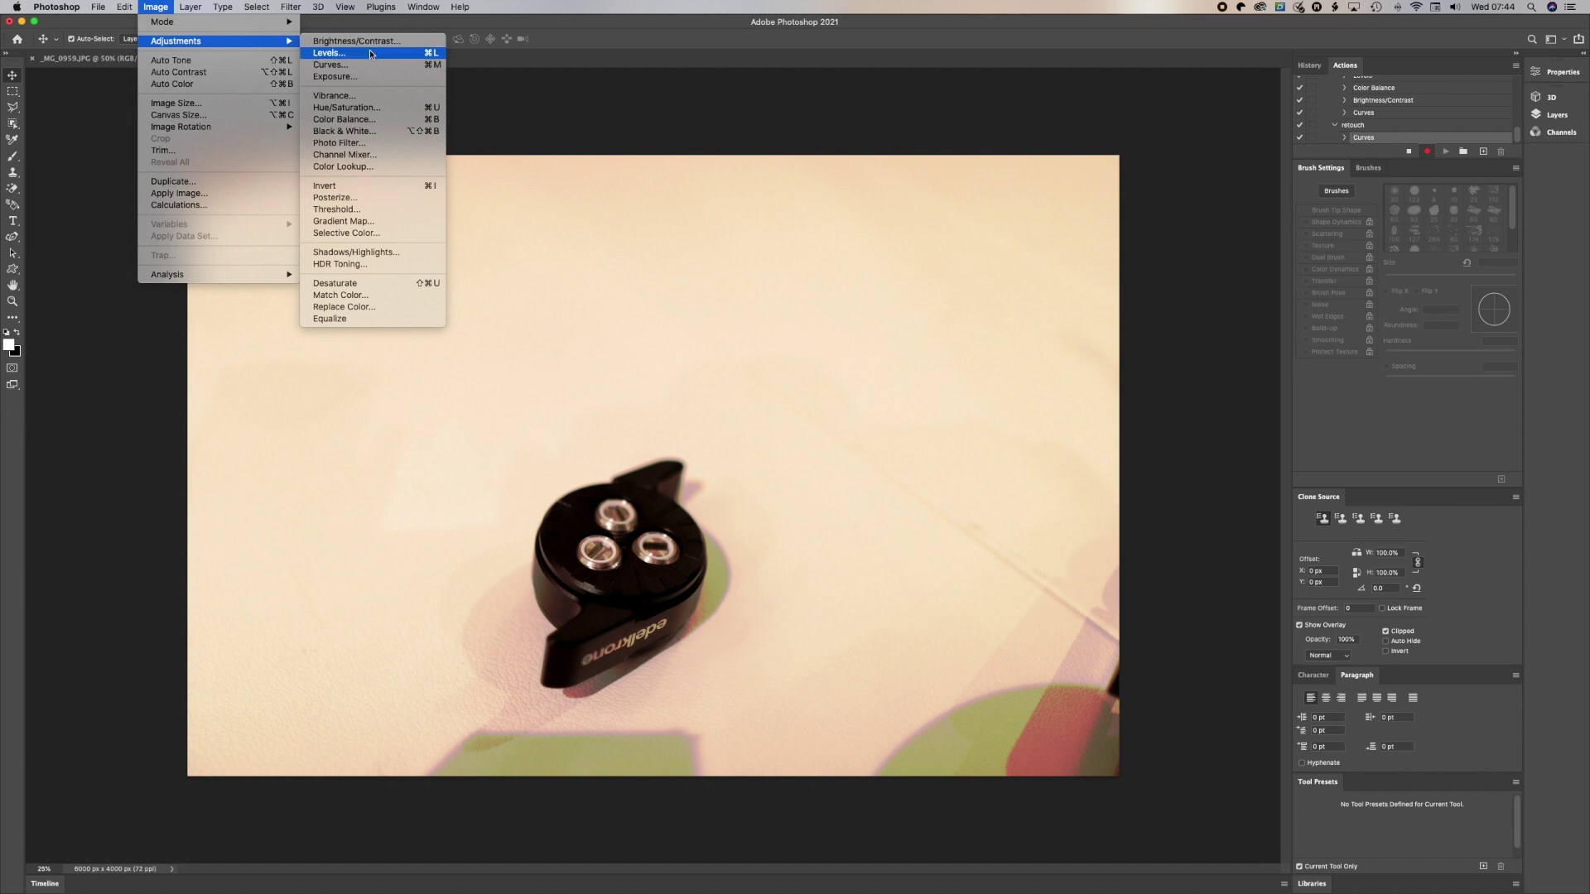
click(369, 52)
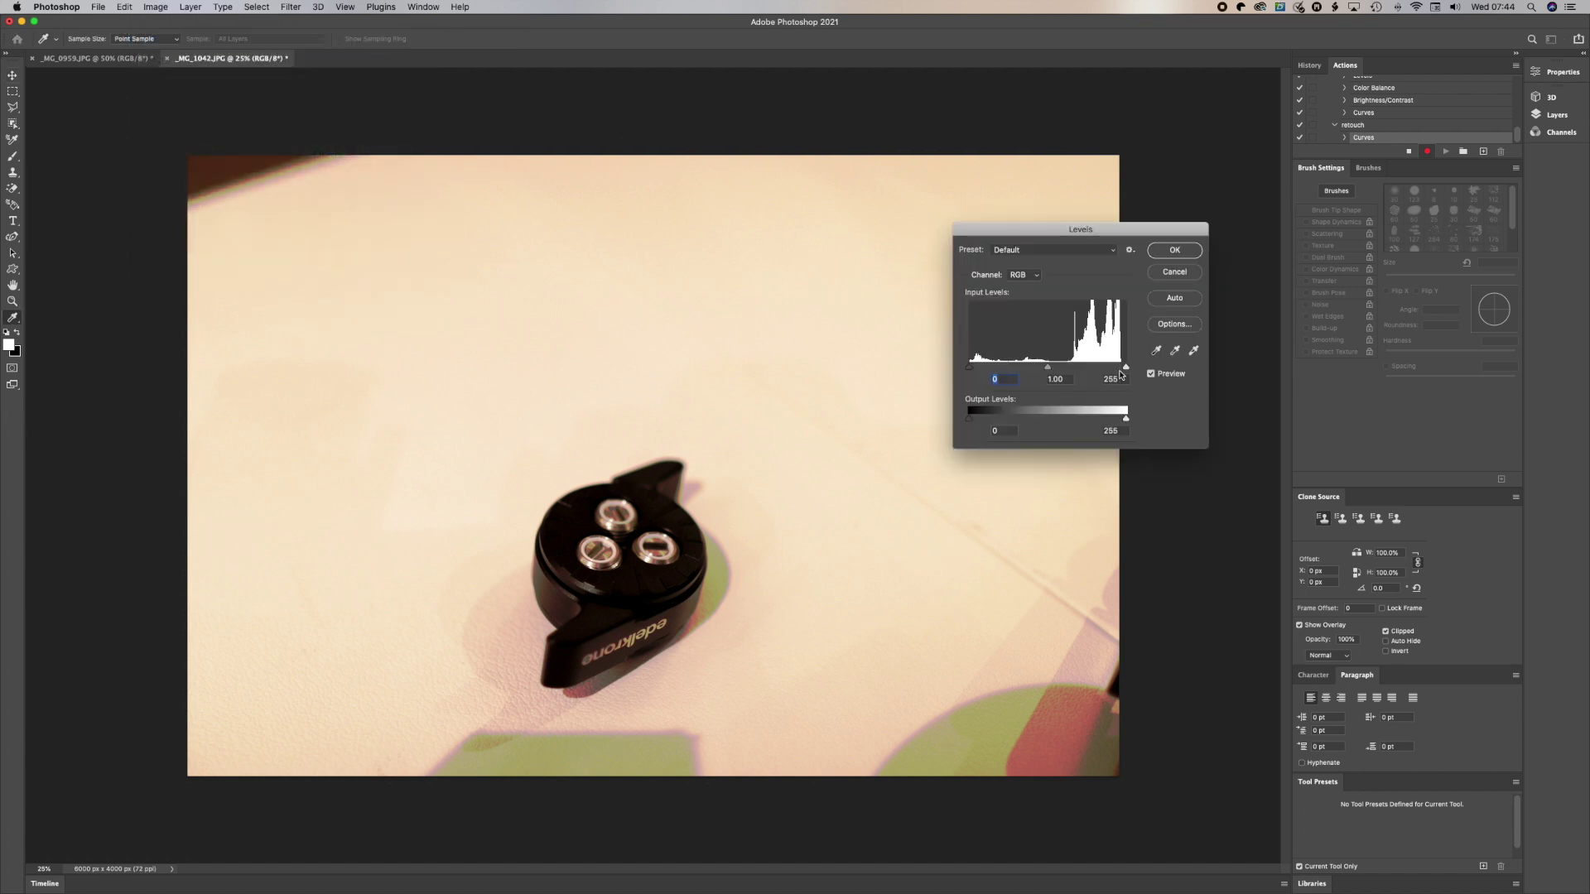
drag(1125, 367, 1118, 368)
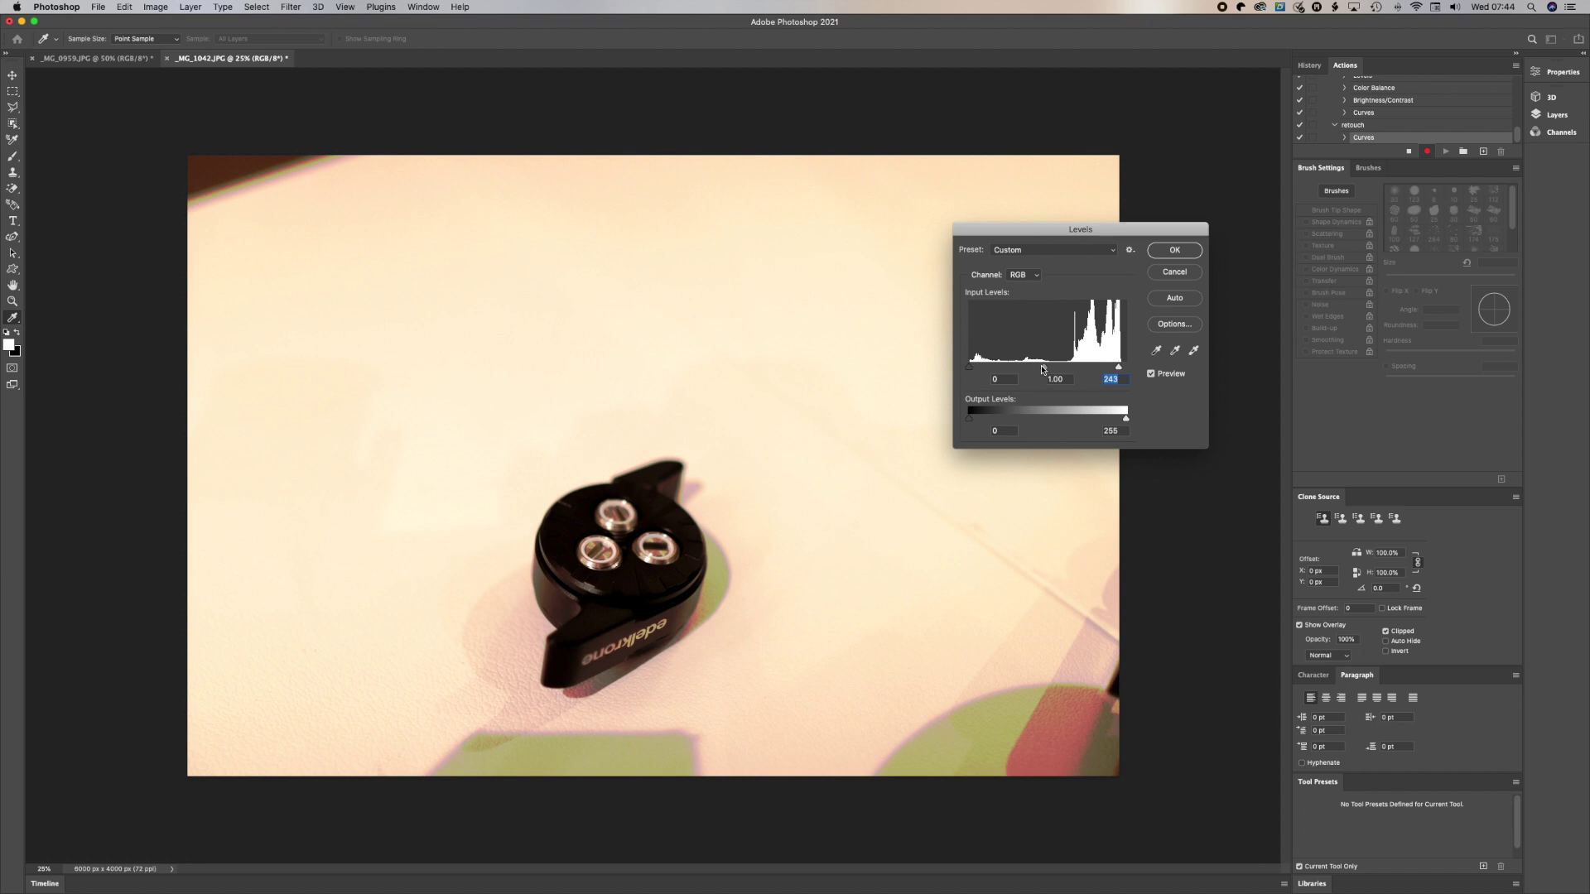
drag(1042, 370, 1041, 369)
drag(1041, 371, 1035, 370)
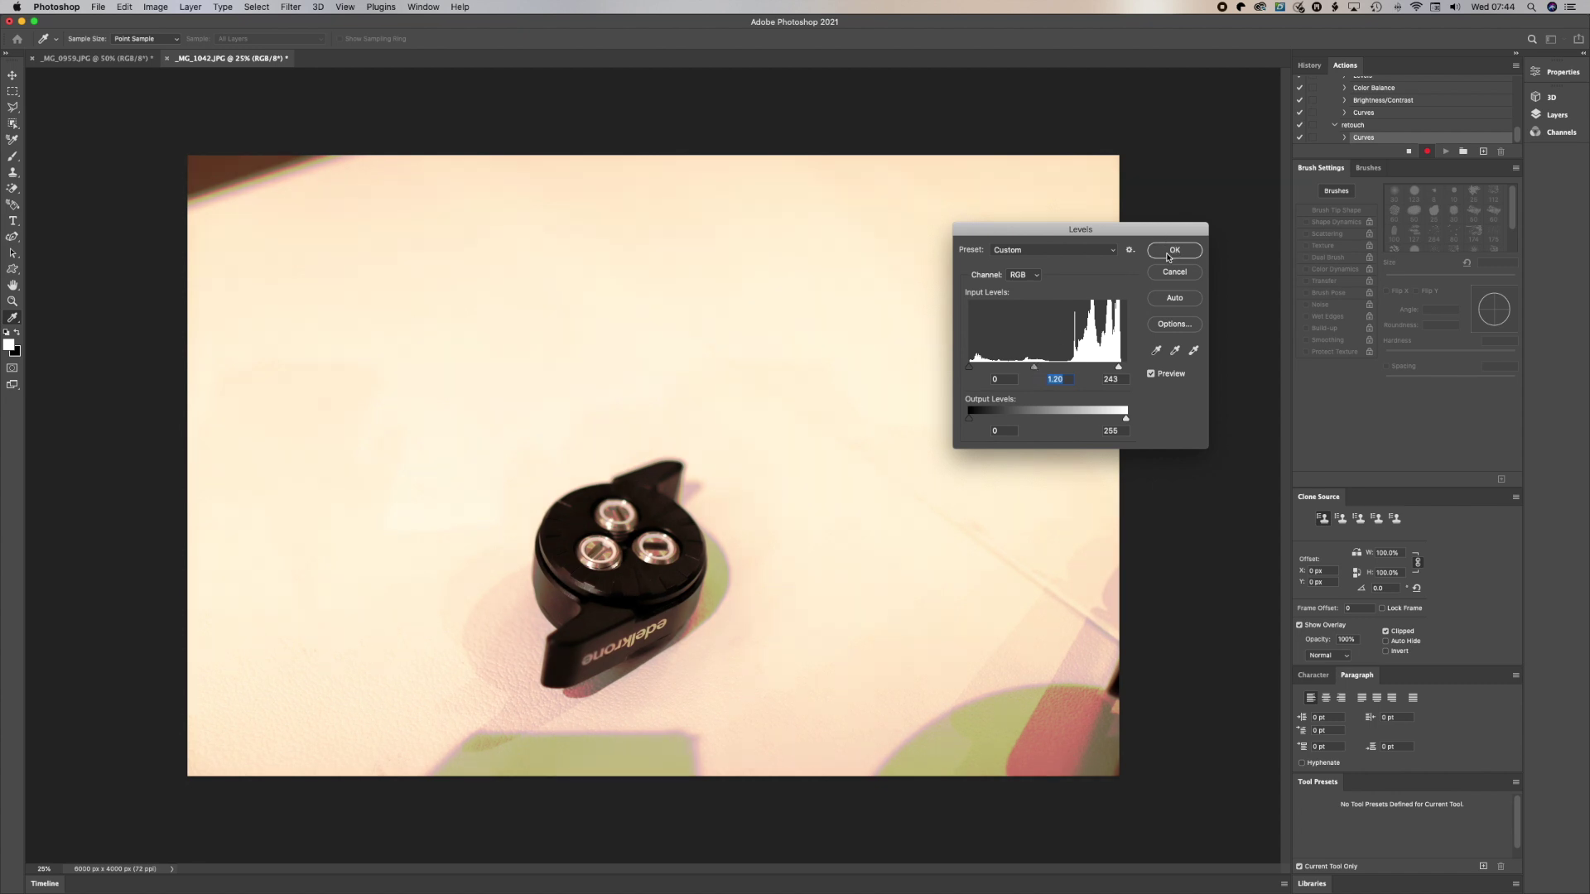
Step: Lower the Blue channel's white input to 237 and apply the Levels adjustment
click(1040, 279)
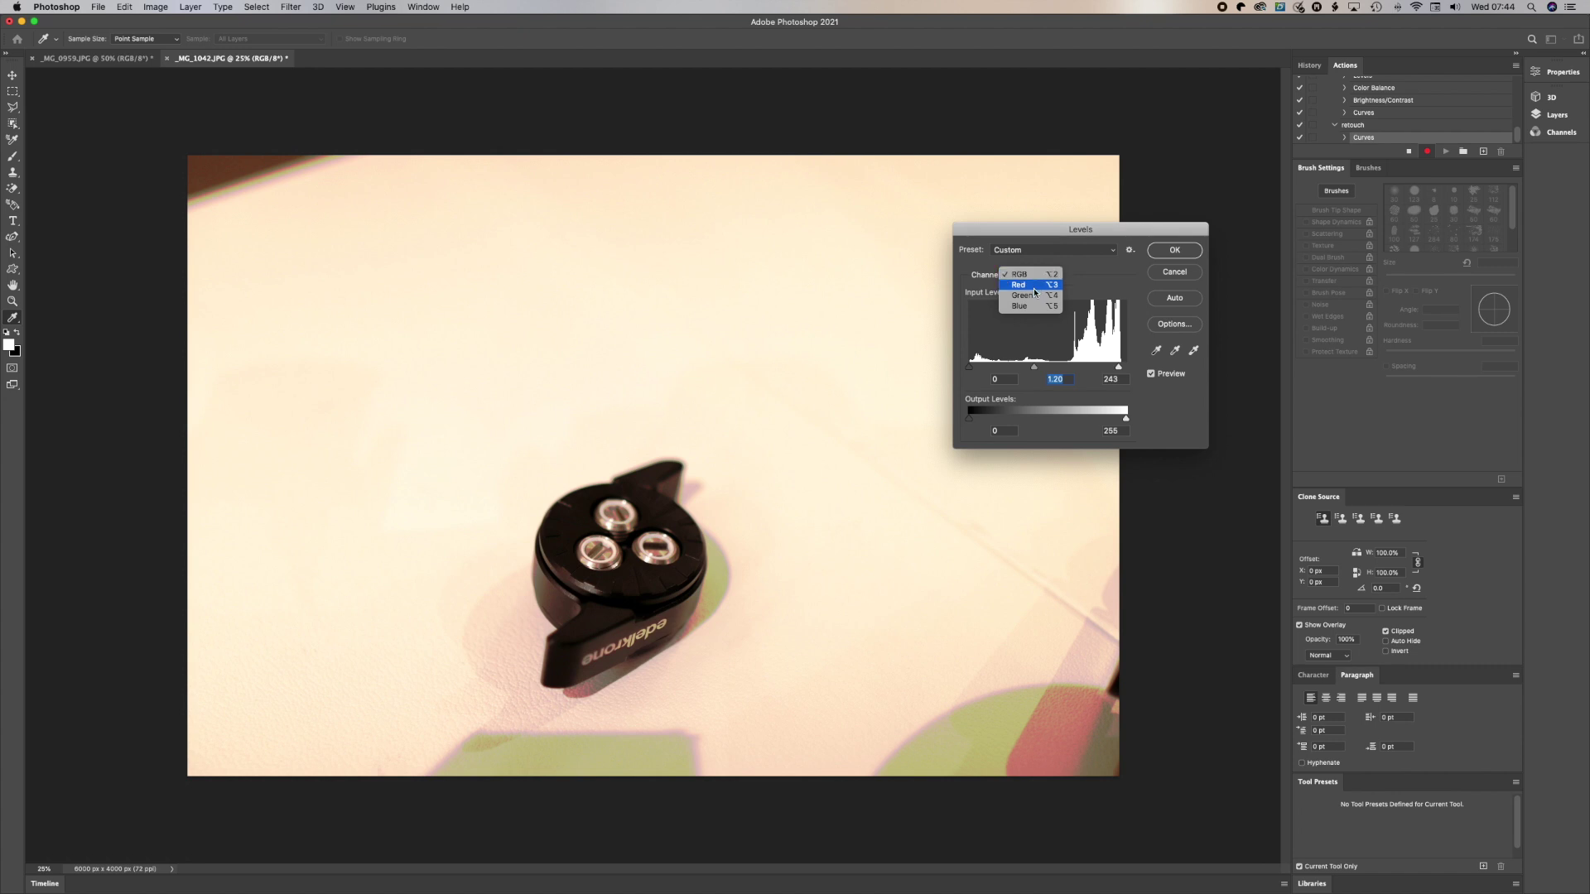
click(1029, 308)
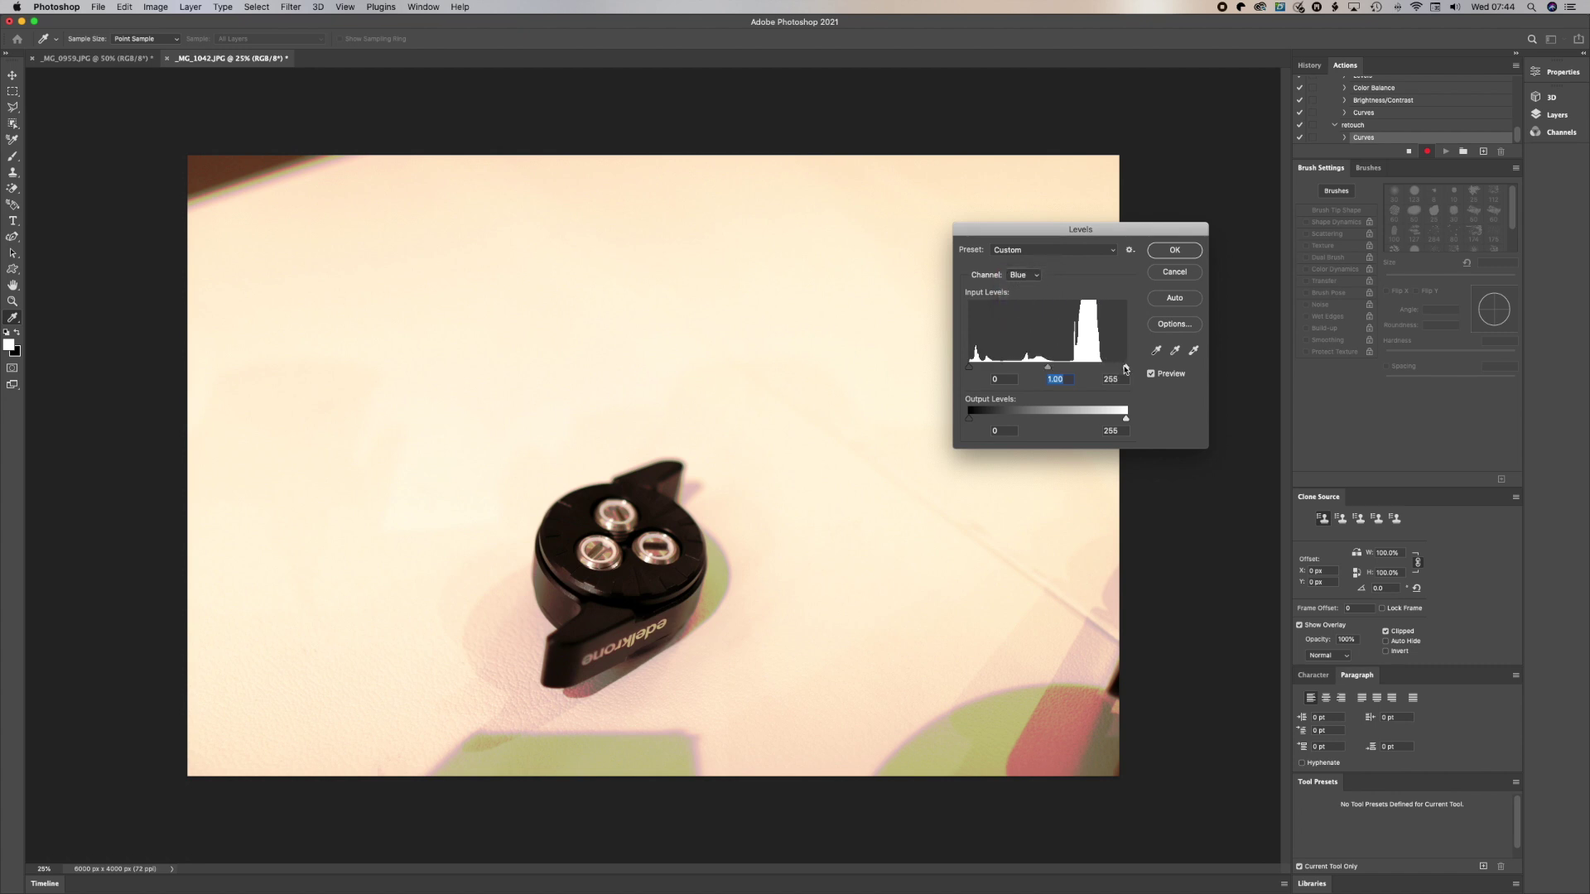
drag(1125, 367, 1120, 369)
drag(1119, 371, 1115, 372)
click(1043, 369)
click(1172, 253)
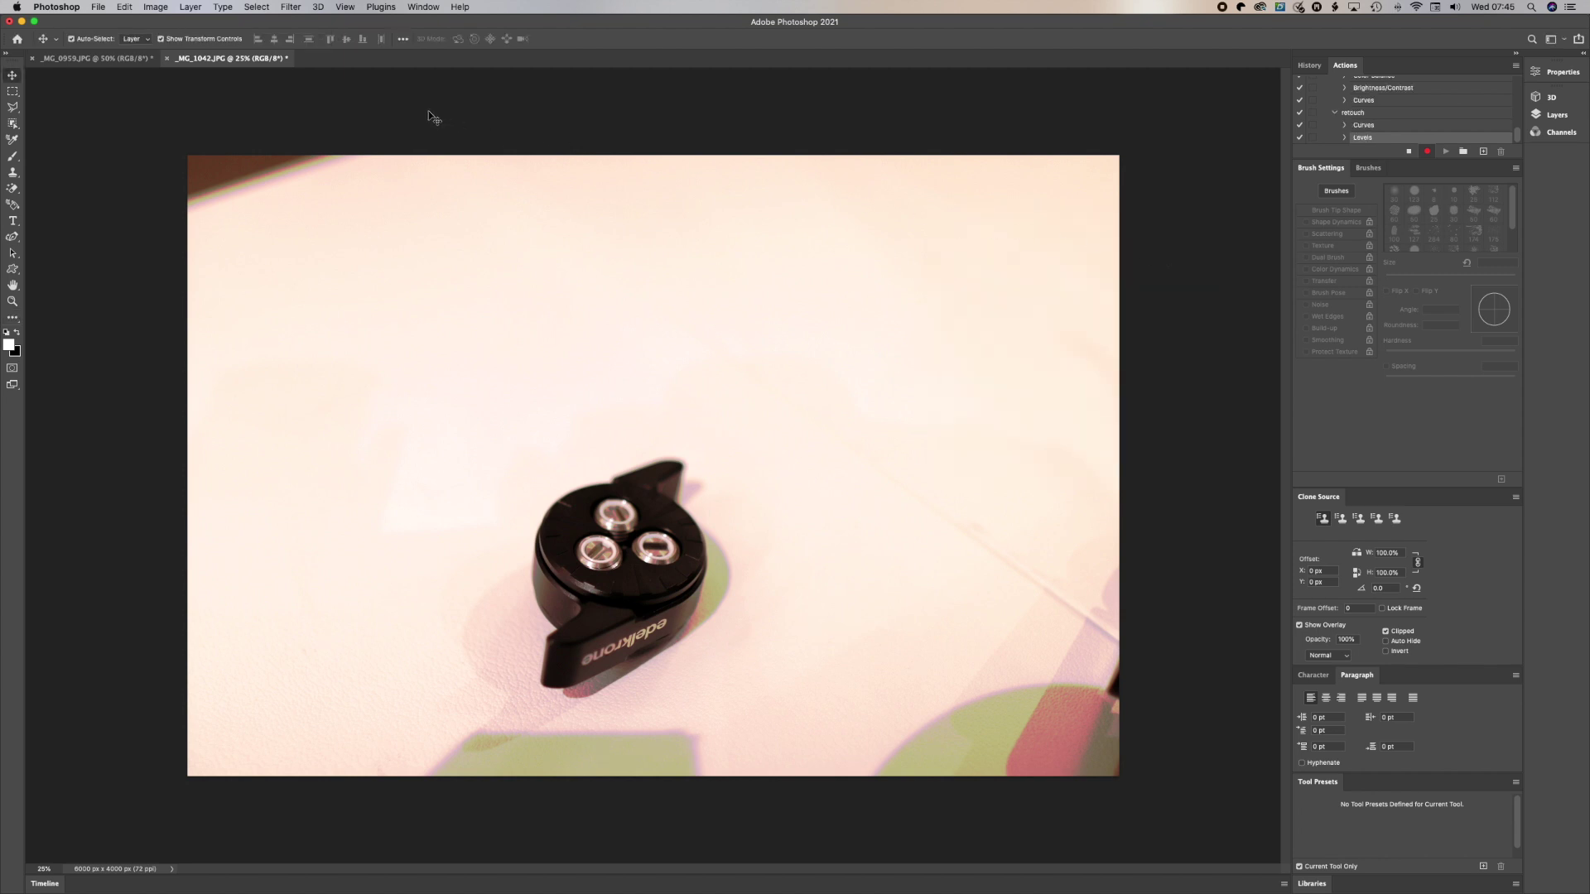
click(167, 7)
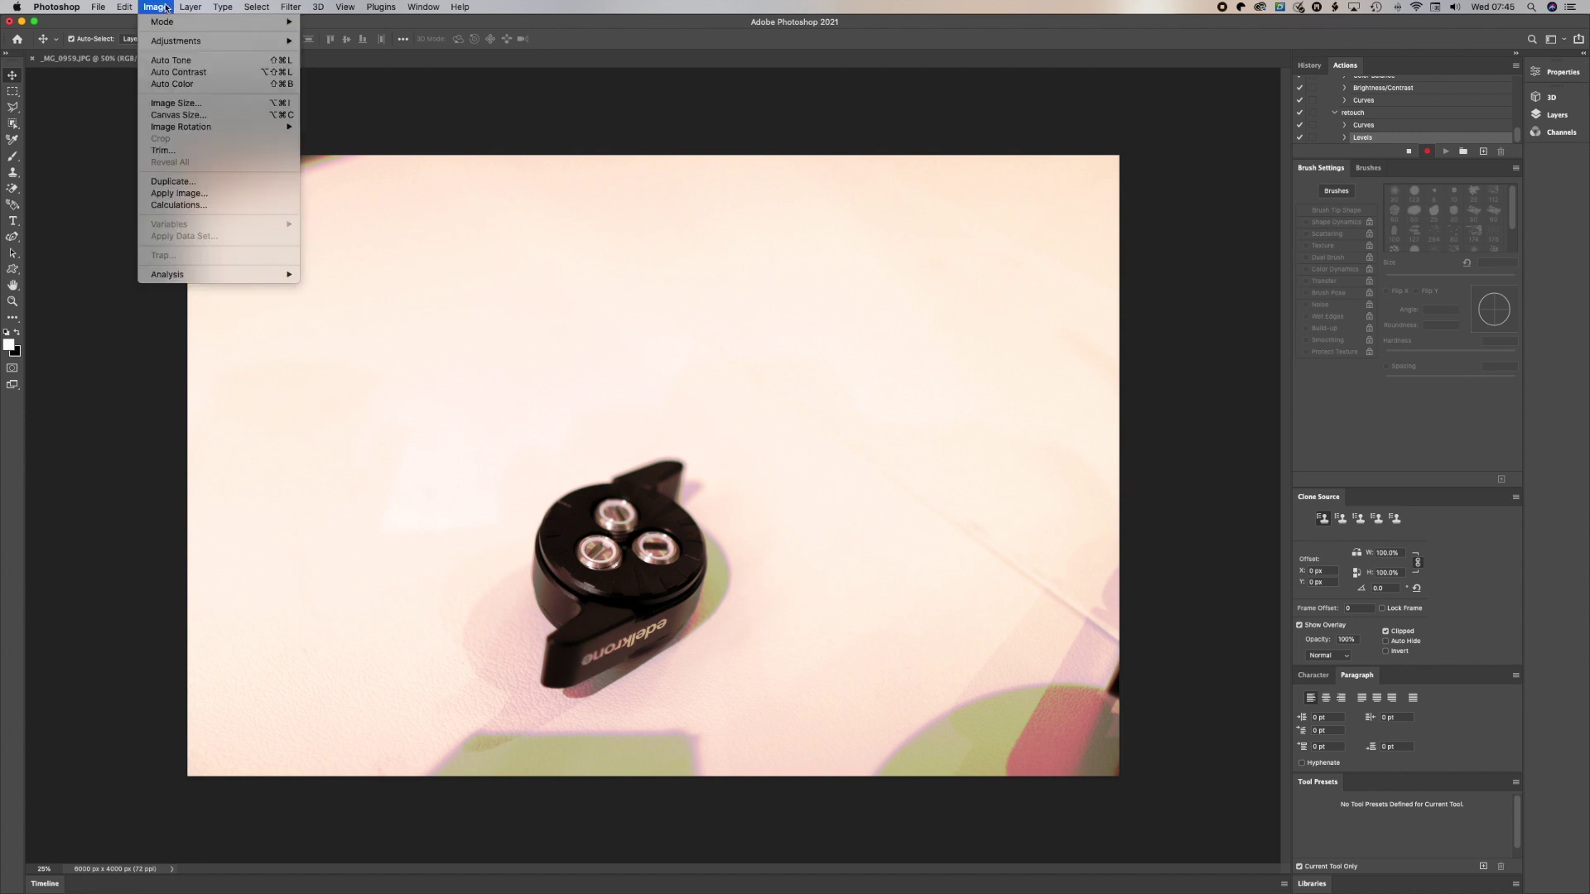
Step: Apply Brightness/Contrast with Brightness 15 and Contrast 11
mouse_move(174, 28)
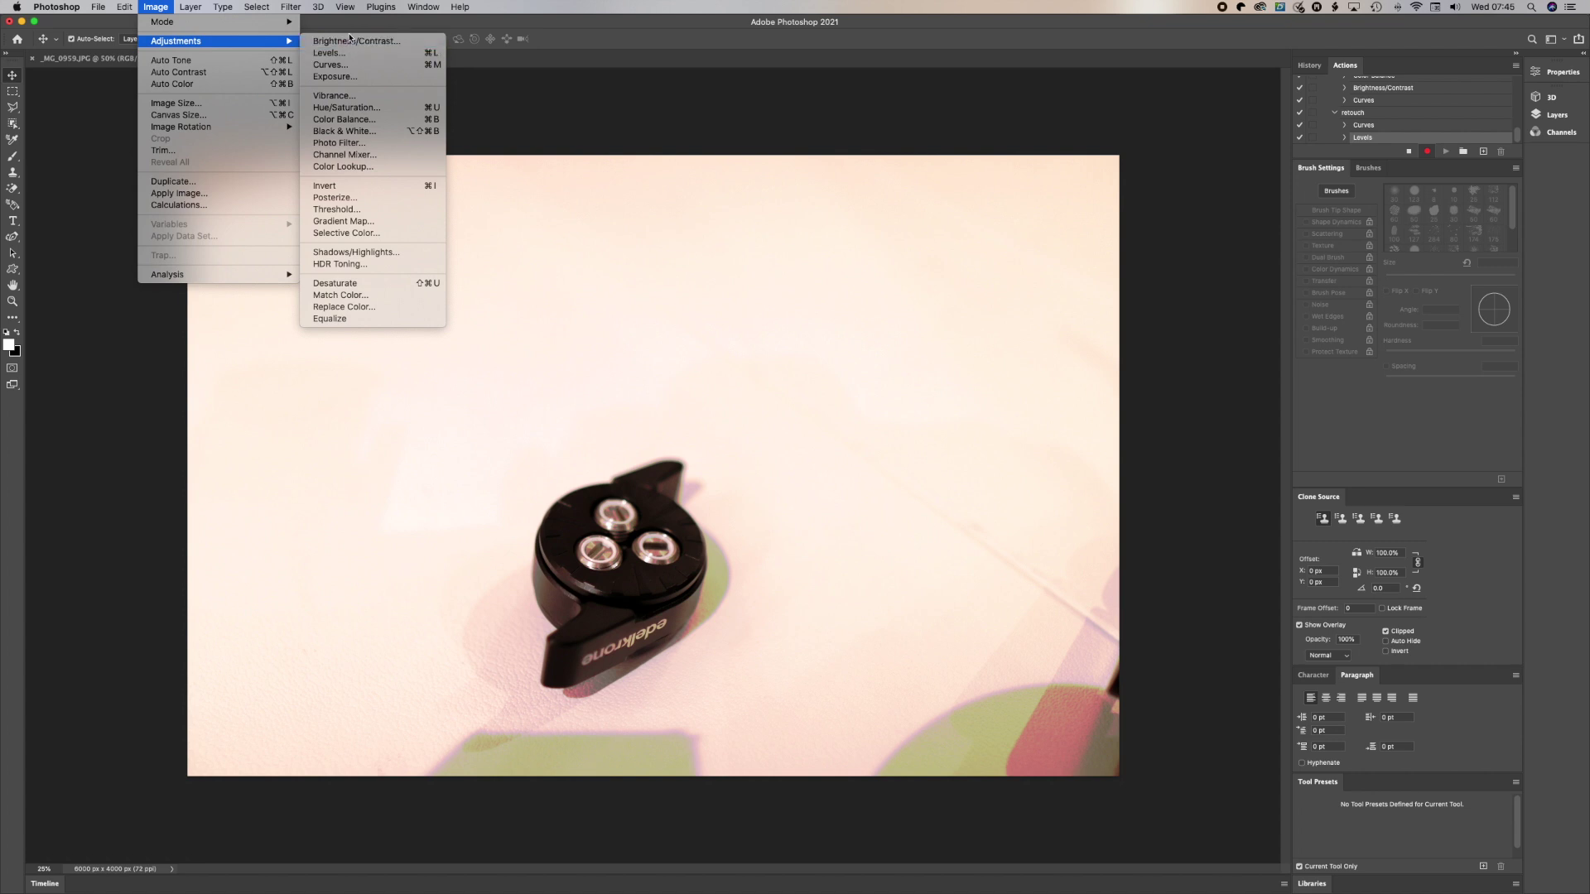
click(350, 40)
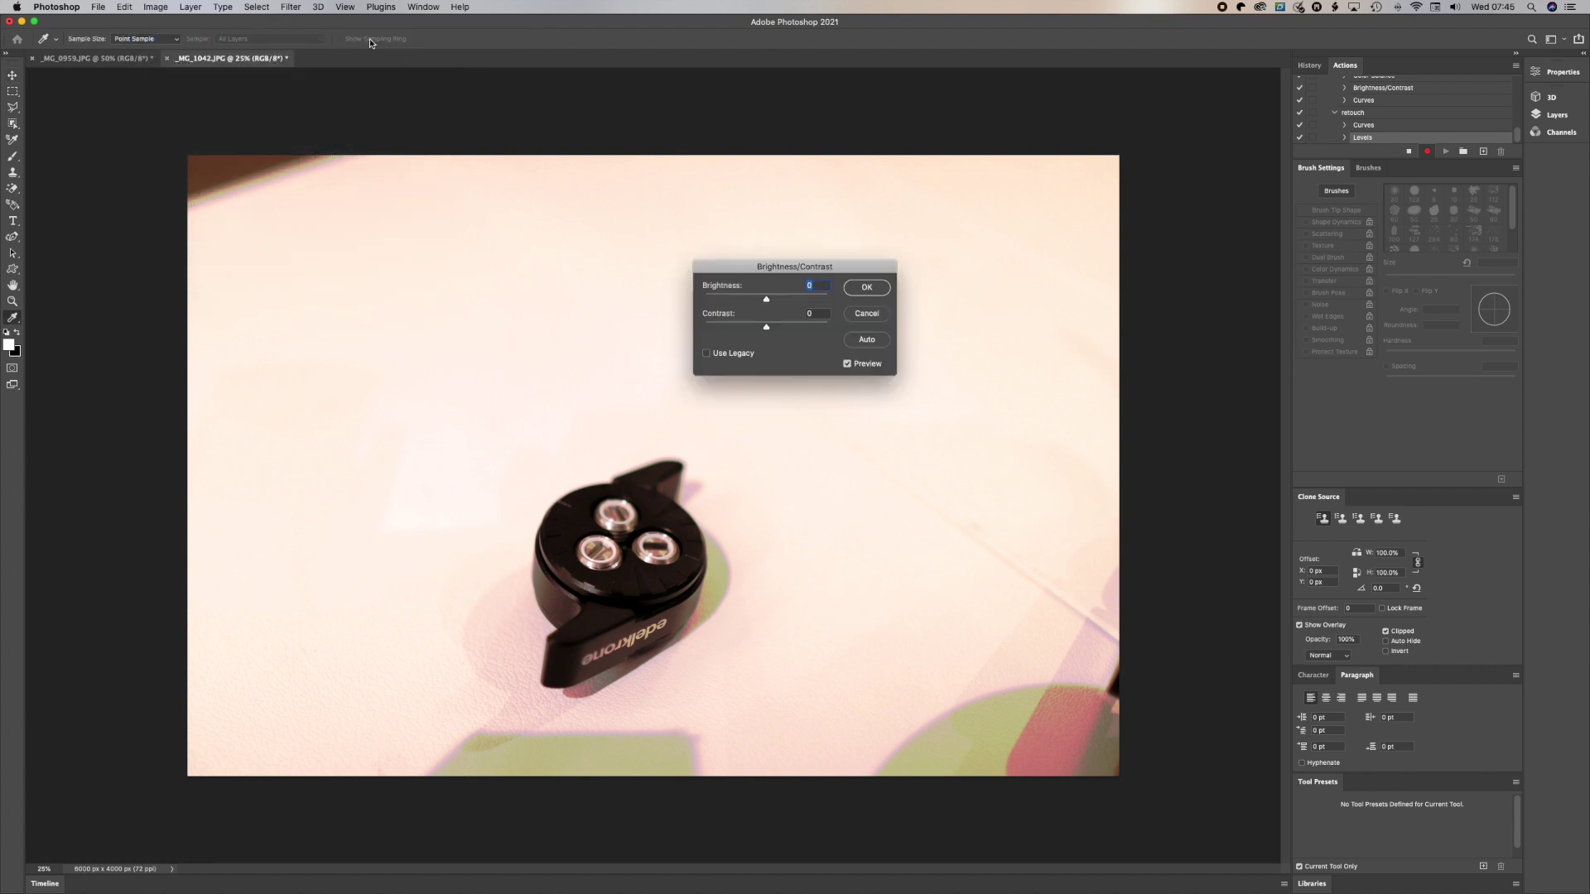
click(773, 302)
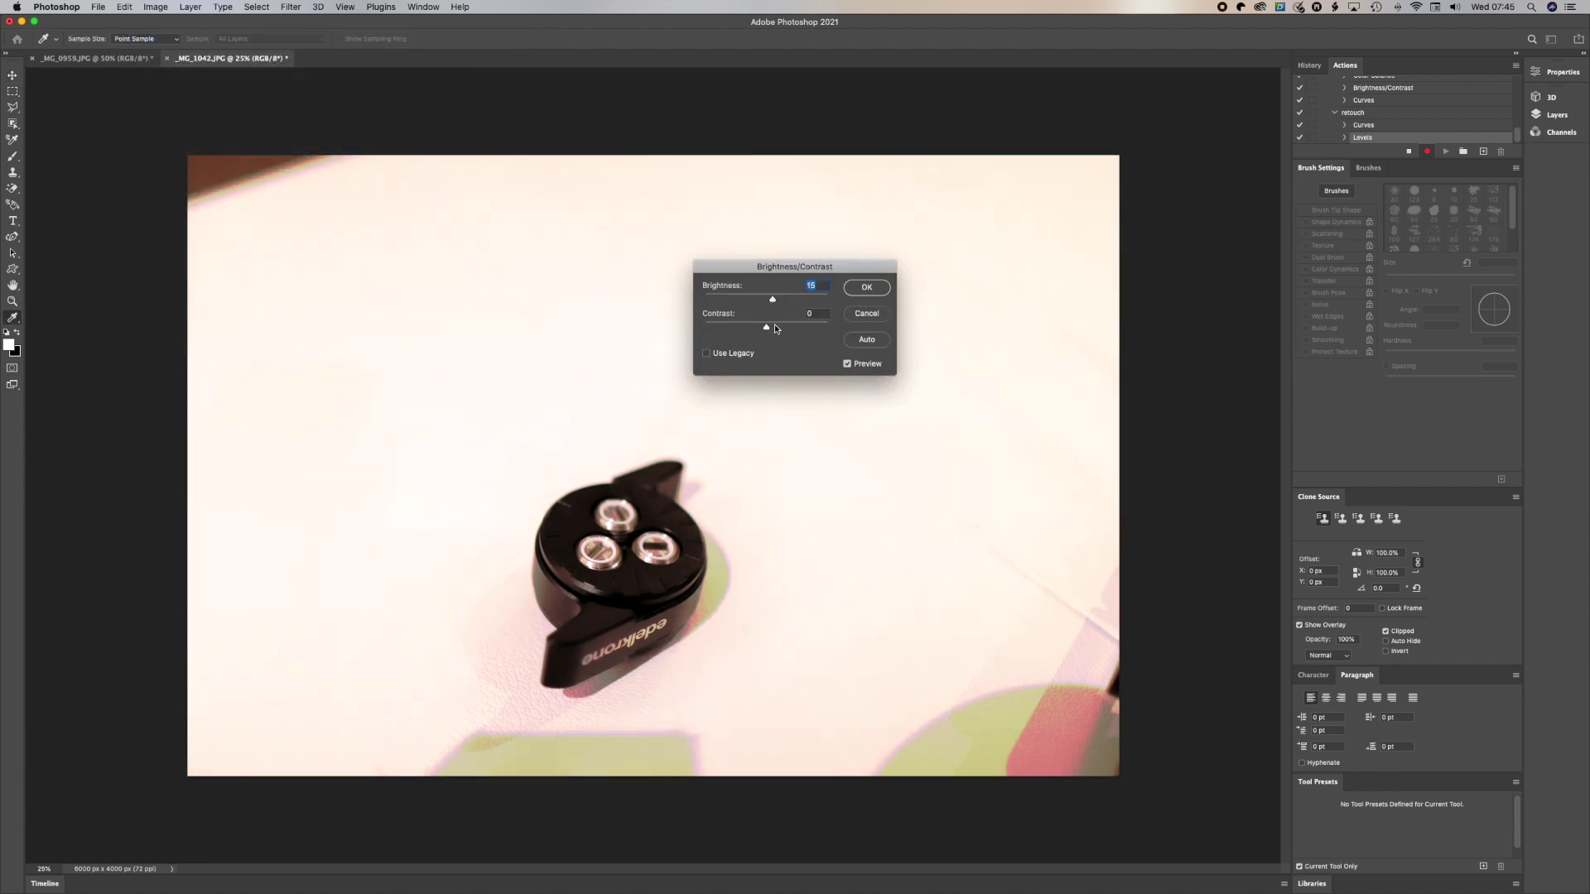
click(774, 325)
click(865, 290)
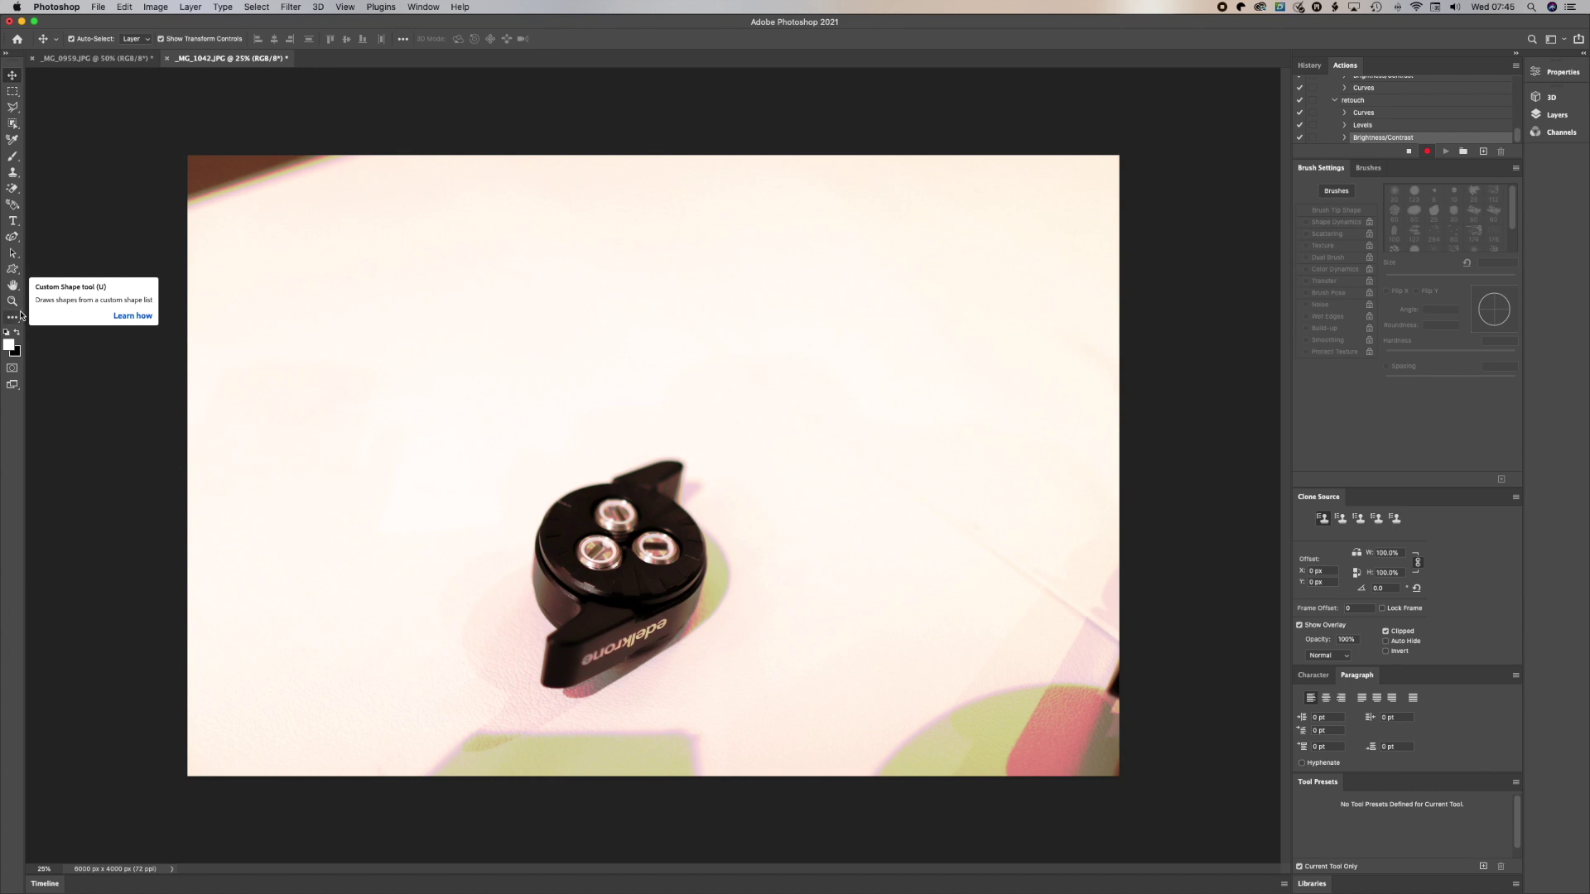
Step: Crop tightly around the product to 4770 × 3197 px, then stop recording the action
click(13, 317)
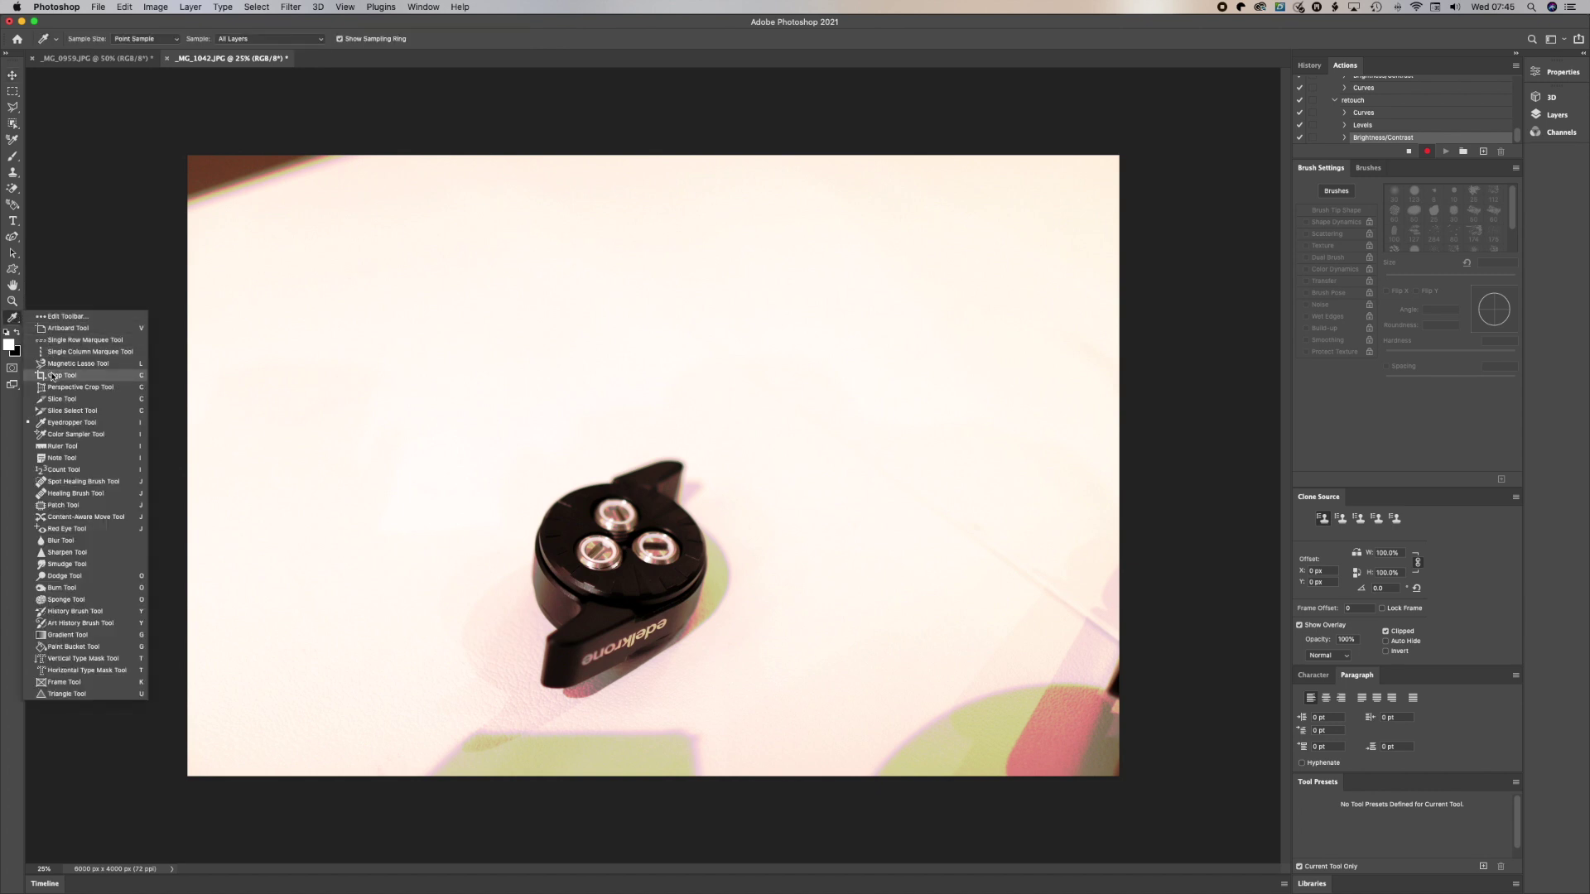
click(63, 376)
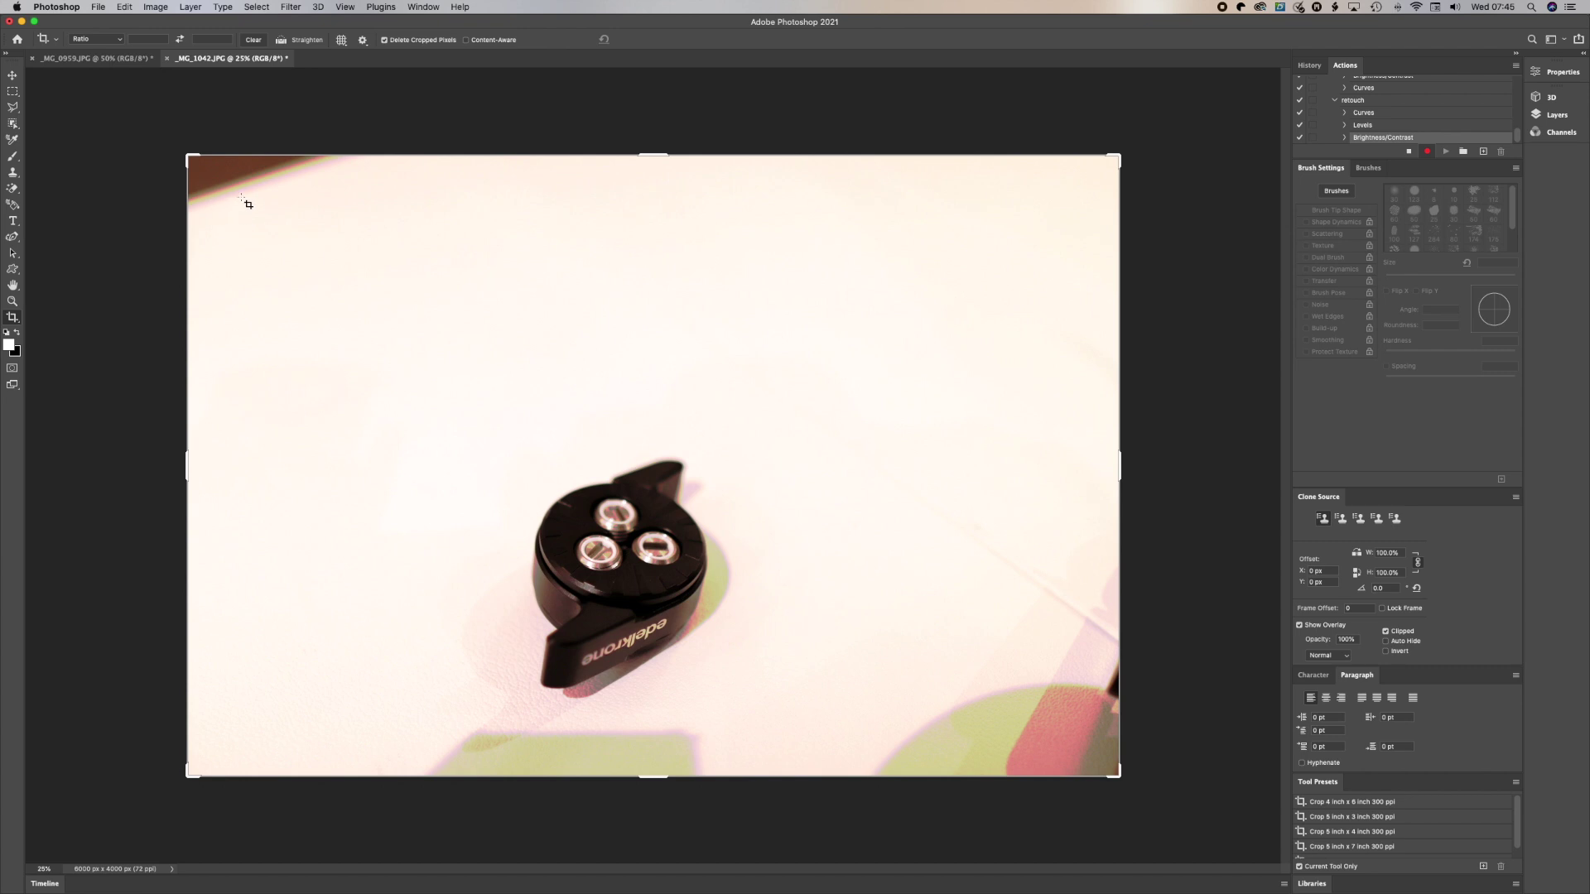
drag(241, 196, 981, 697)
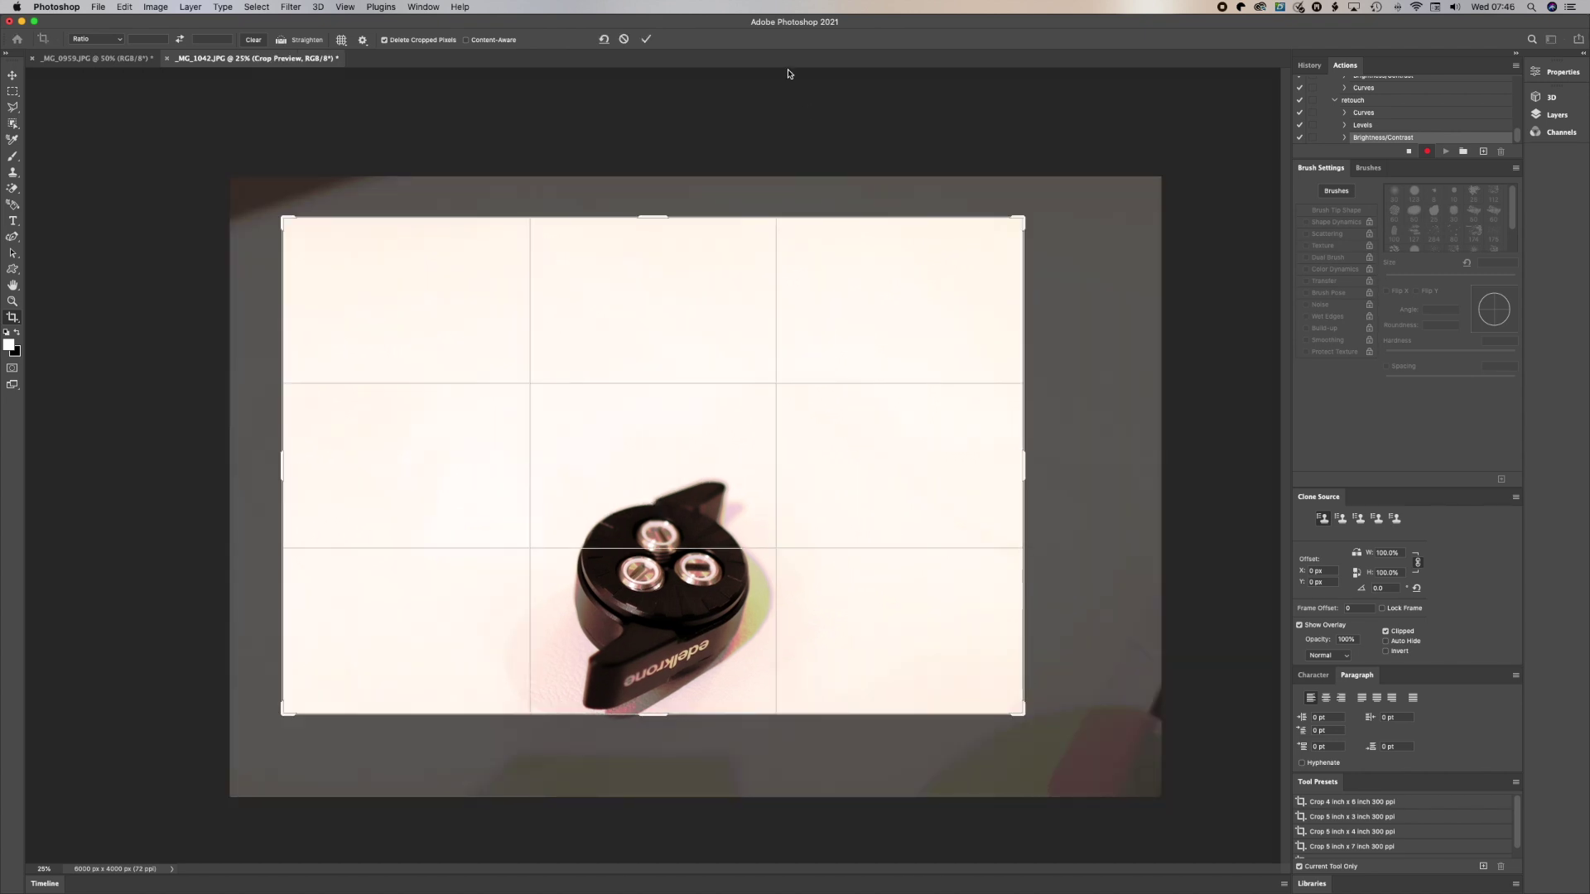
click(645, 39)
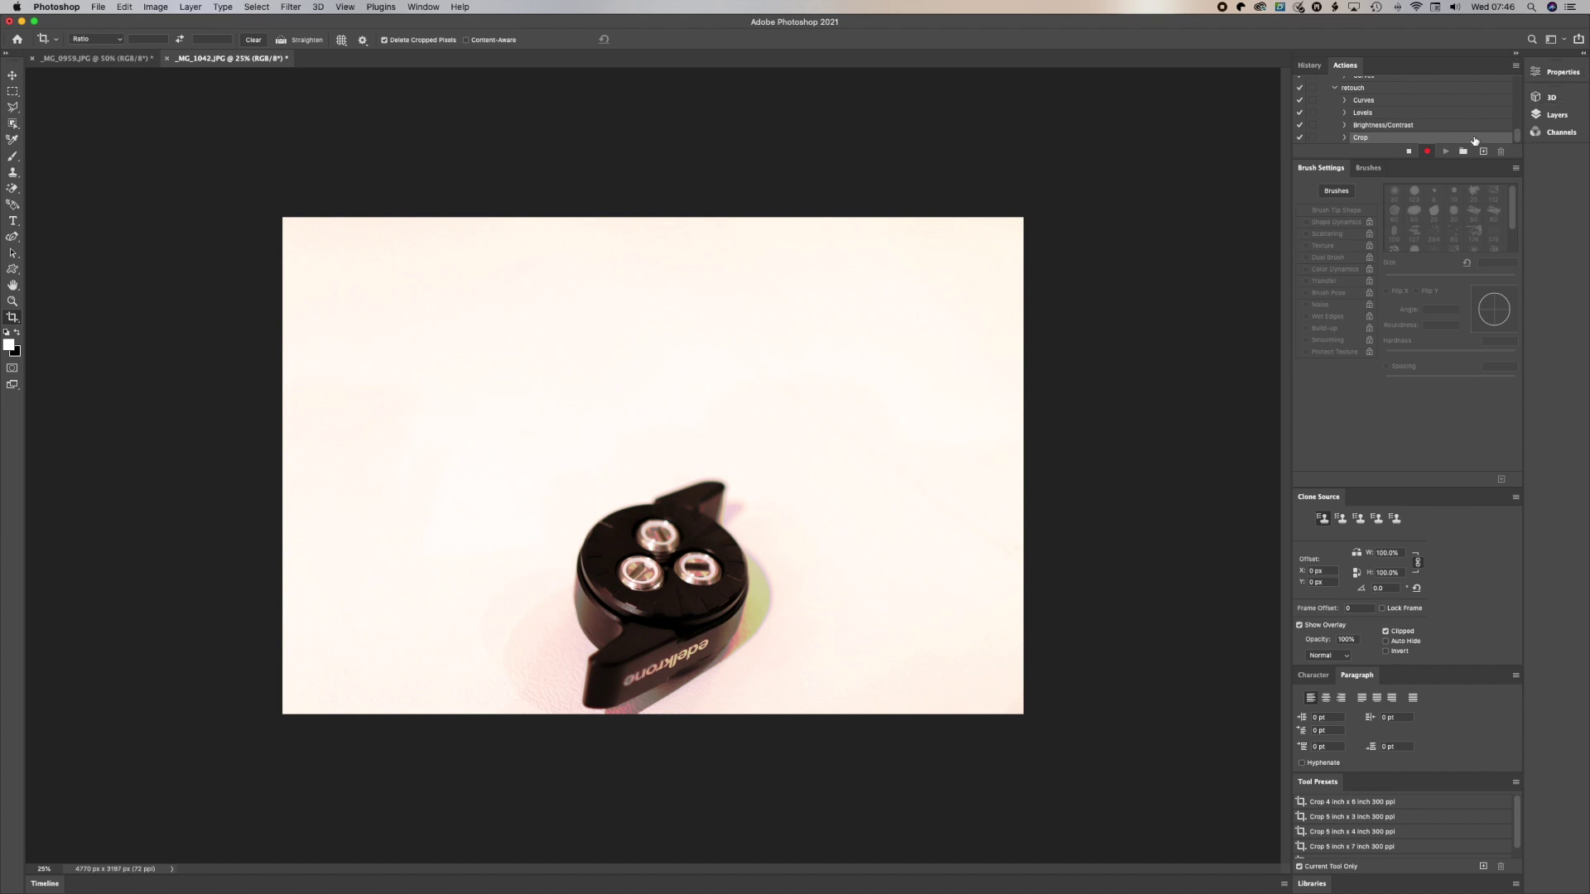
click(1407, 152)
Step: Run Image Processor on the capturestop folder with the retouch action, saving JPEGs
click(95, 6)
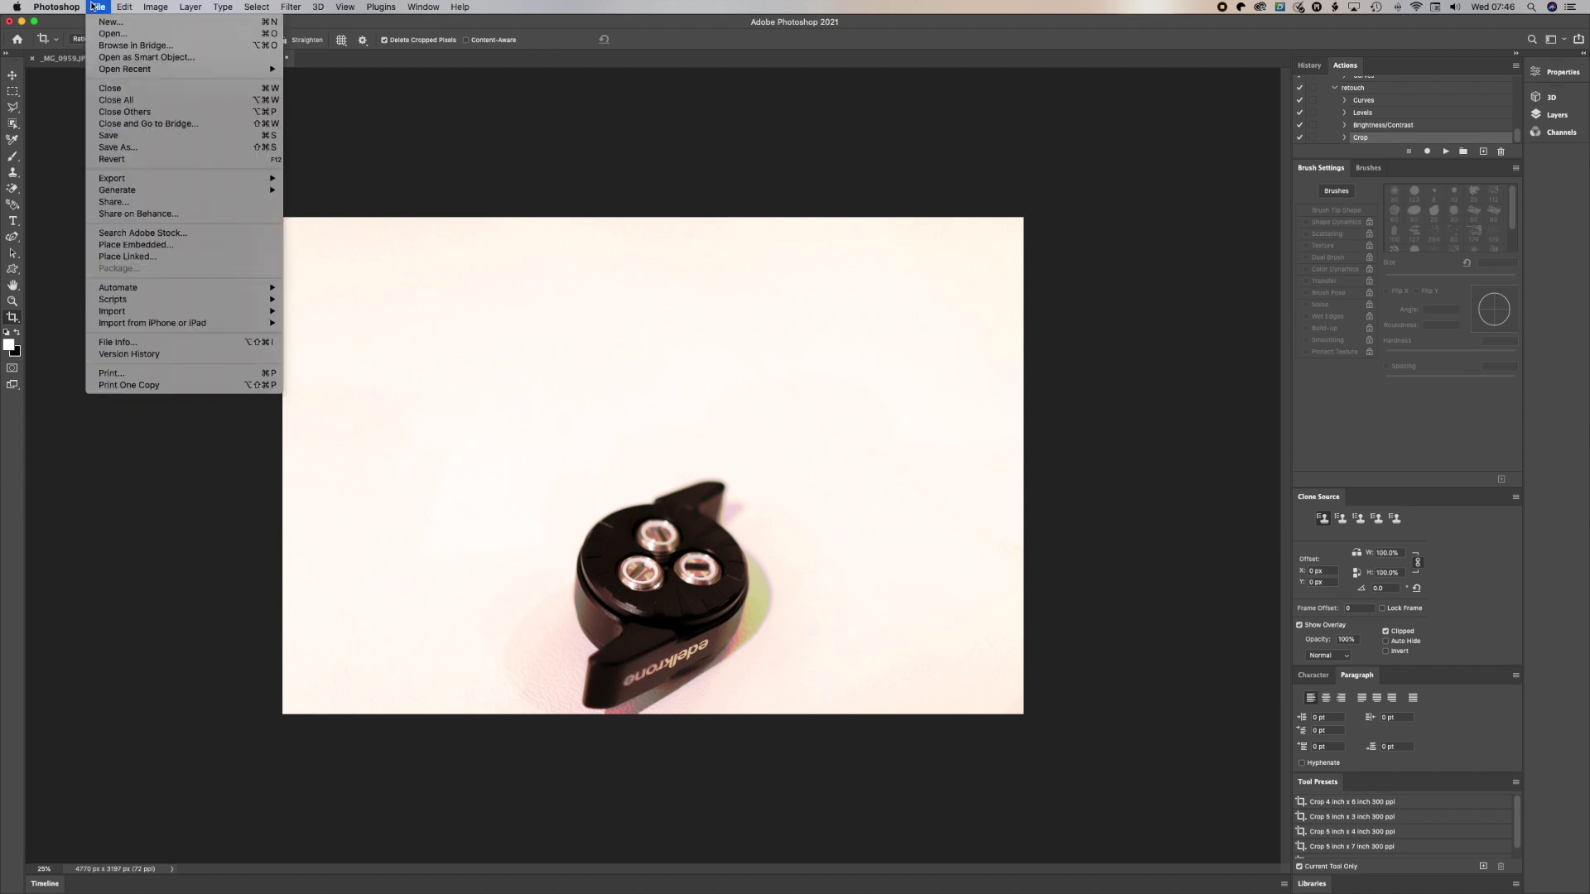
mouse_move(153, 286)
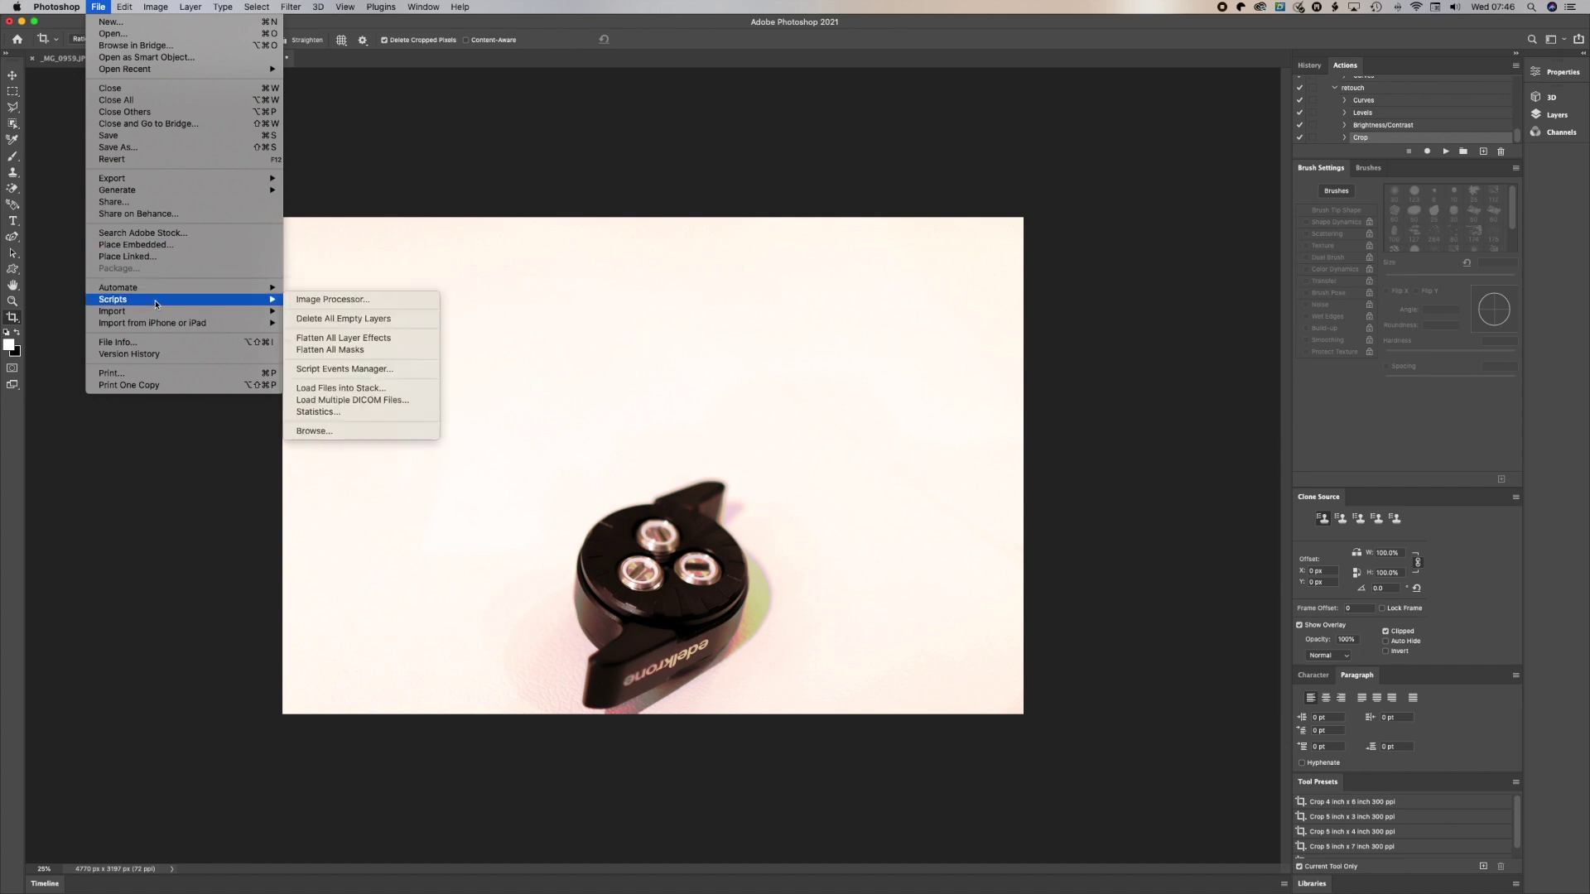
click(336, 300)
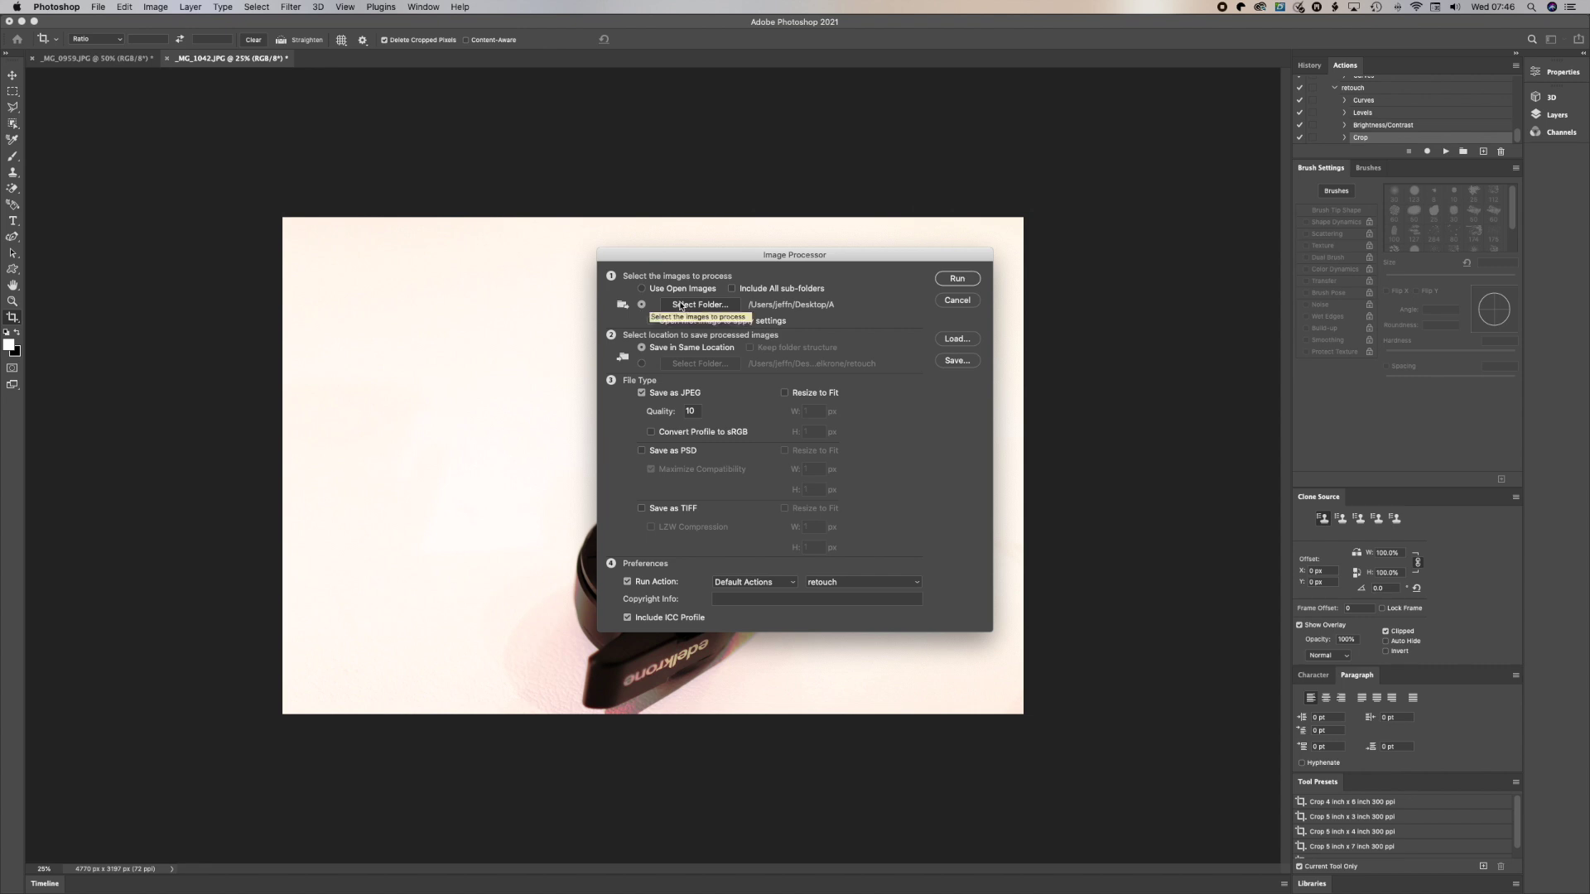
click(680, 306)
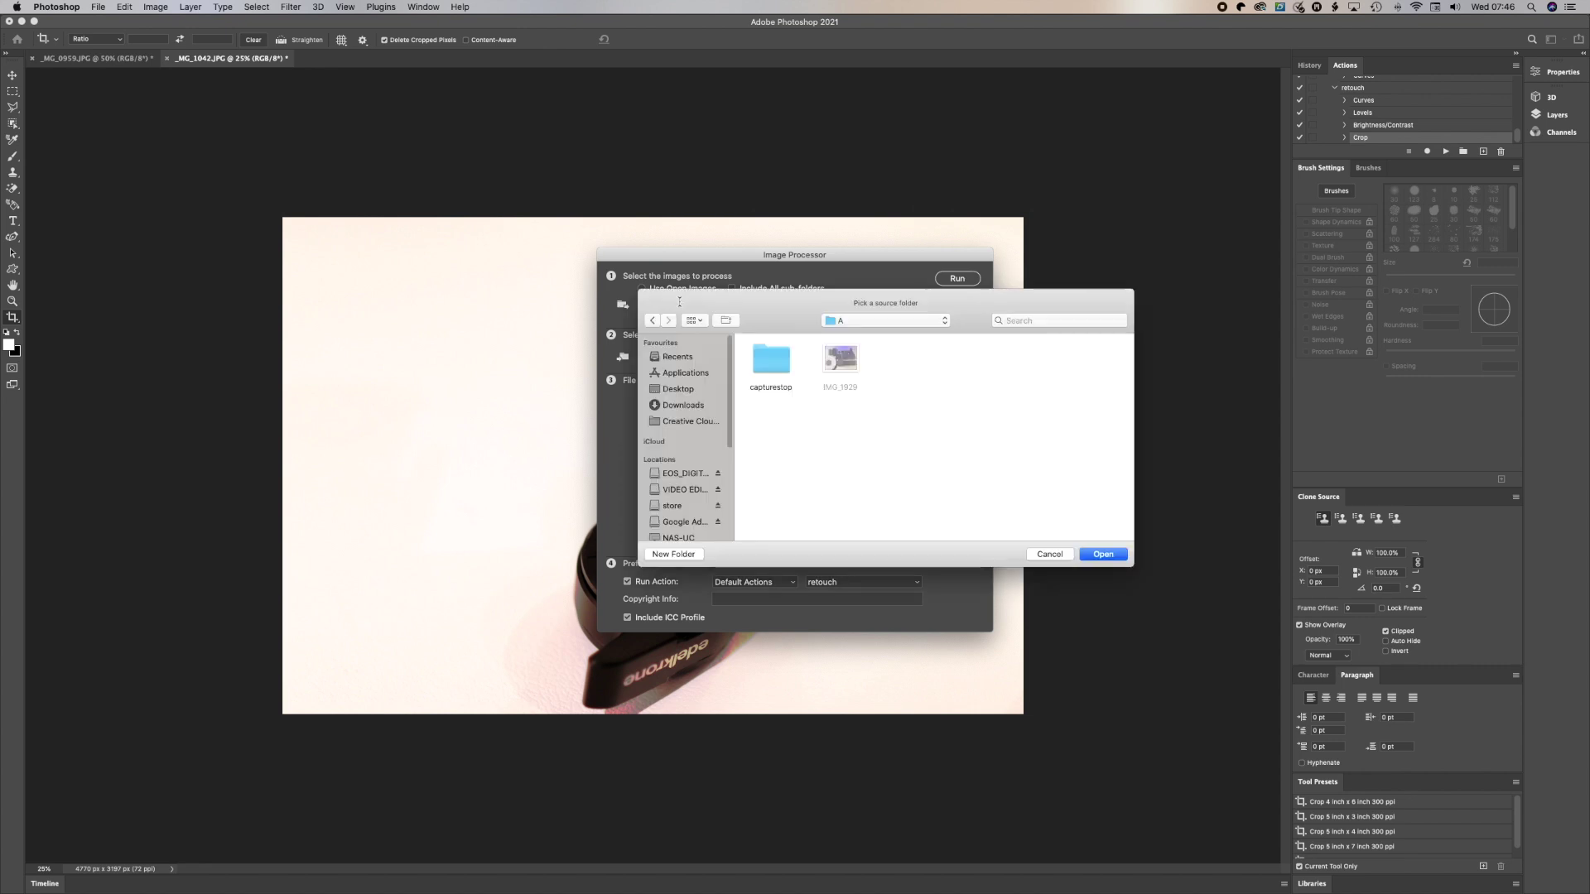
double_click(782, 362)
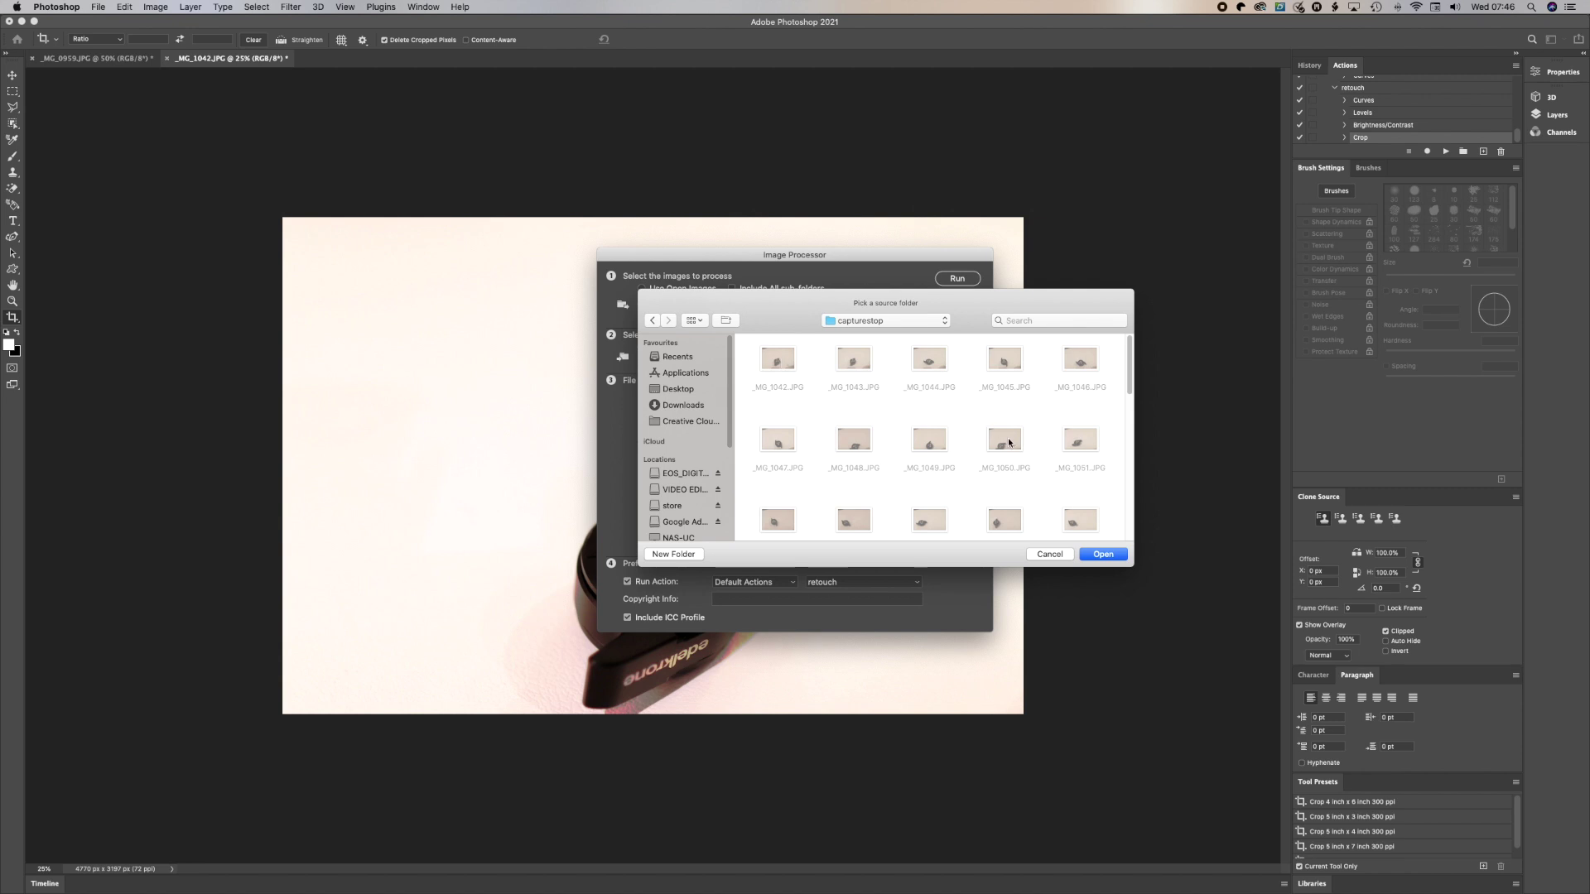
click(1111, 556)
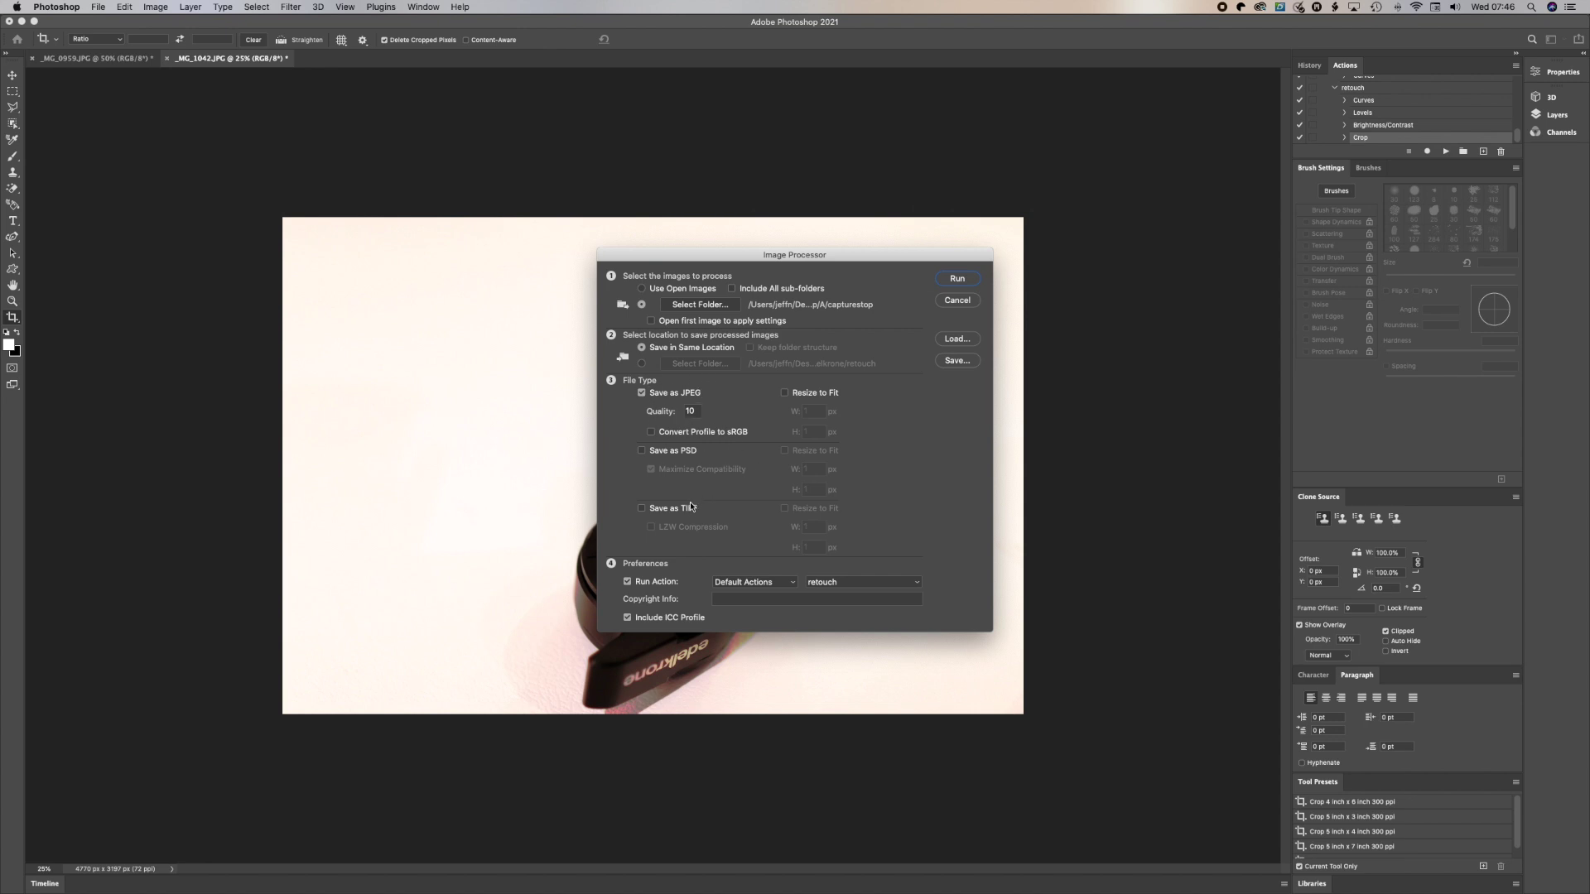
click(918, 582)
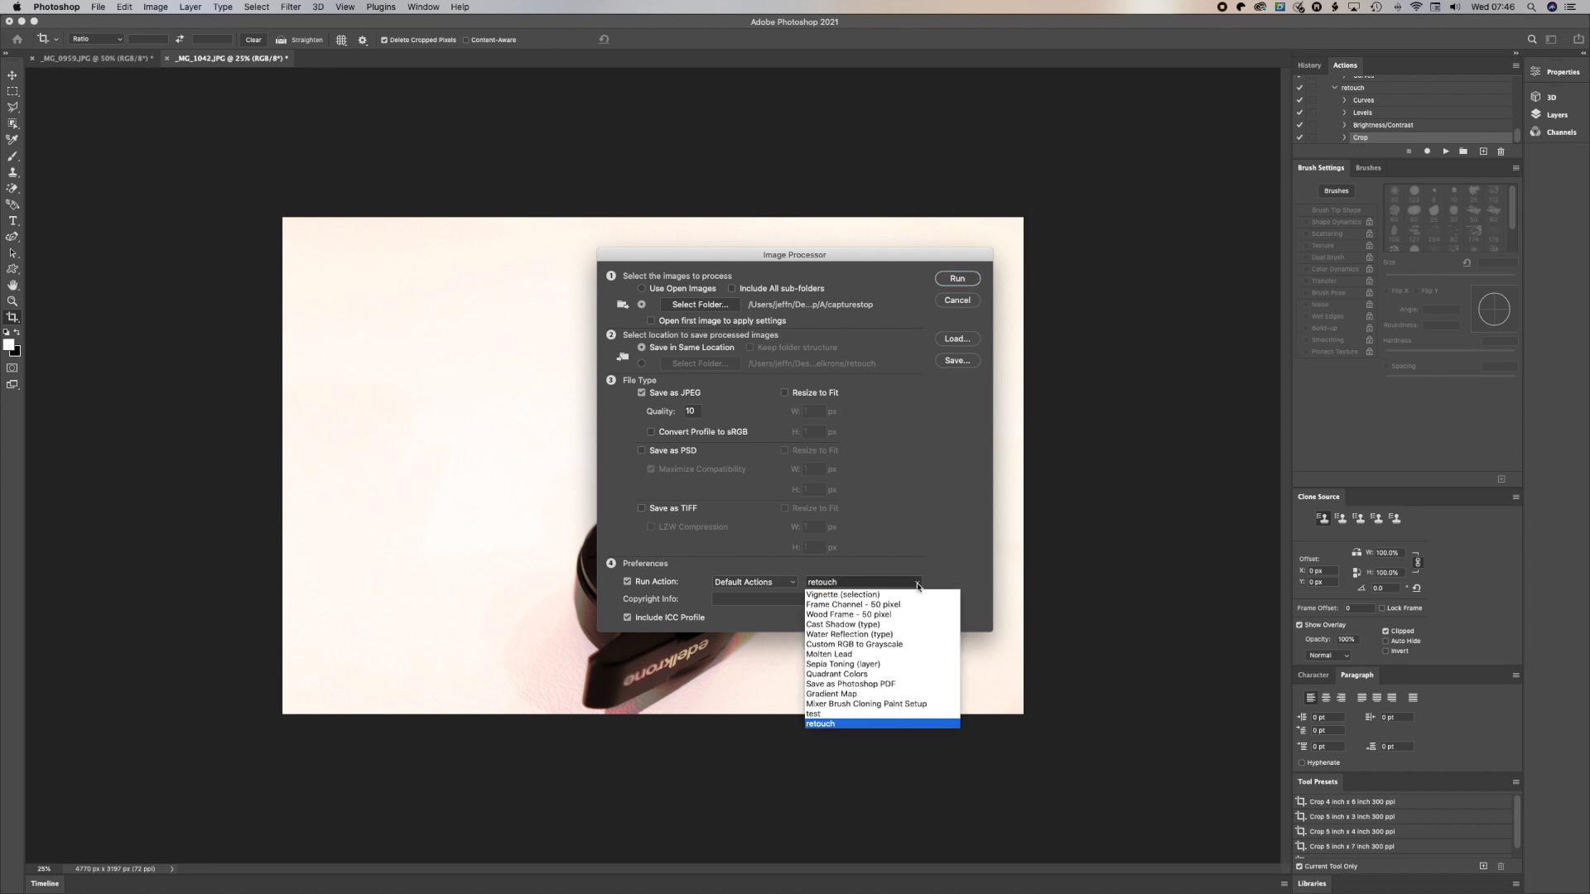
click(882, 725)
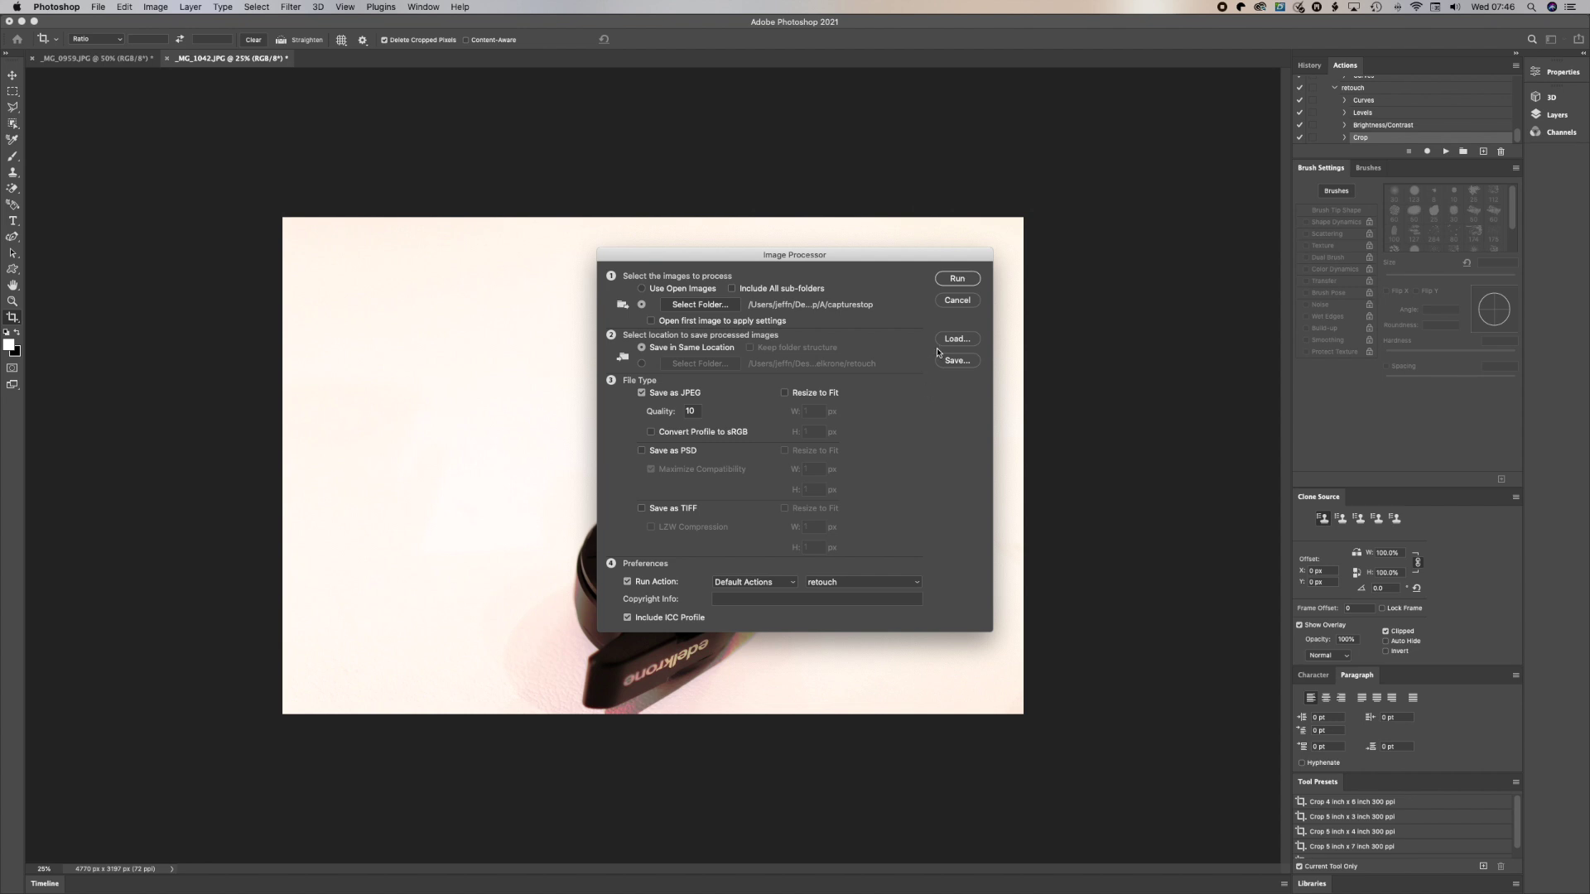
click(957, 278)
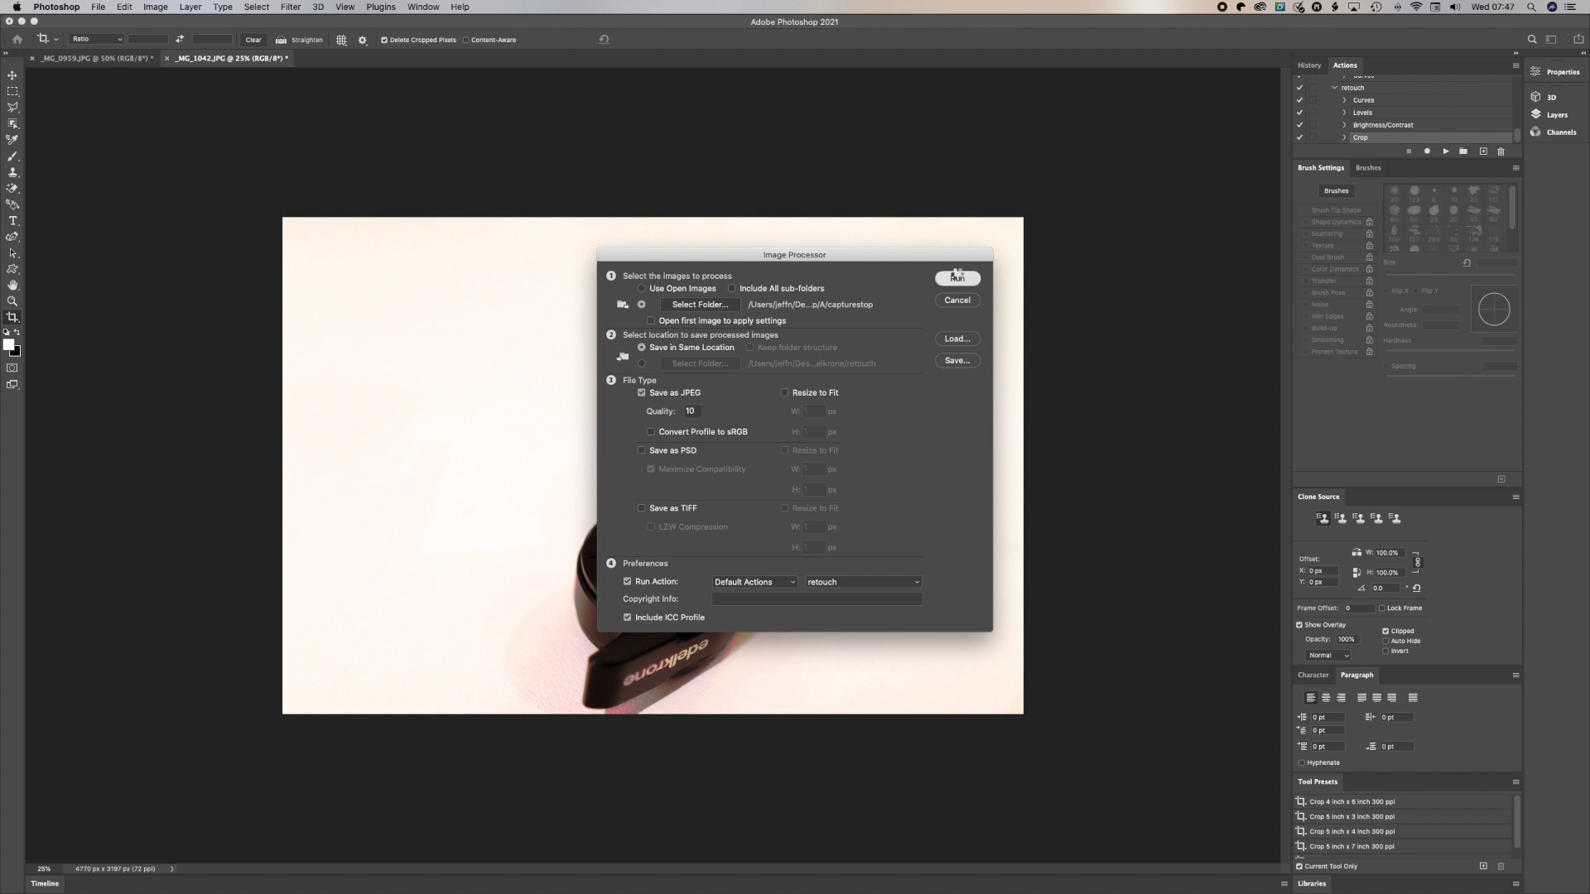